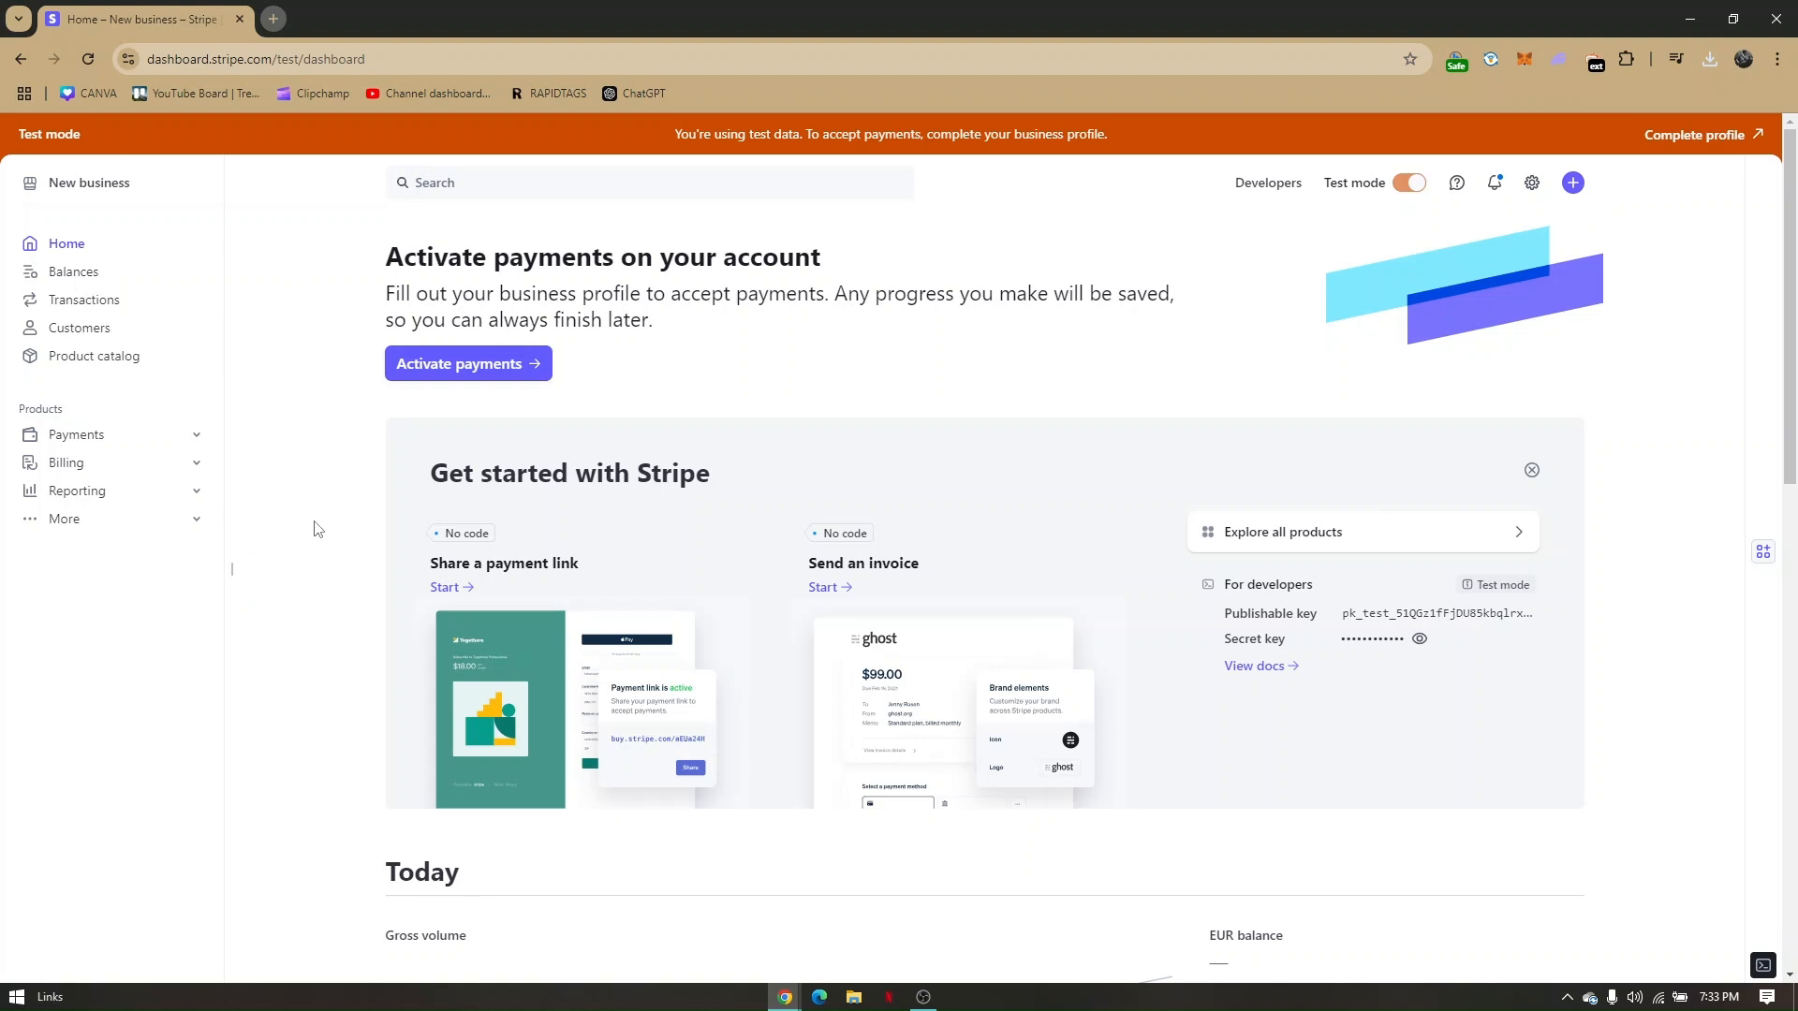
{"action": "scroll", "coordinate": [316, 529], "scroll_direction": "down", "scroll_amount": 3}
{"action": "scroll", "coordinate": [309, 571], "scroll_direction": "up", "scroll_amount": 3}
{"action": "scroll", "coordinate": [906, 738], "scroll_direction": "down", "scroll_amount": 5}
{"action": "scroll", "coordinate": [906, 738], "scroll_direction": "up", "scroll_amount": 5}
Start a new product in the product catalog, with "testing 101" as both its name and description.
{"action": "left_click", "coordinate": [106, 365]}
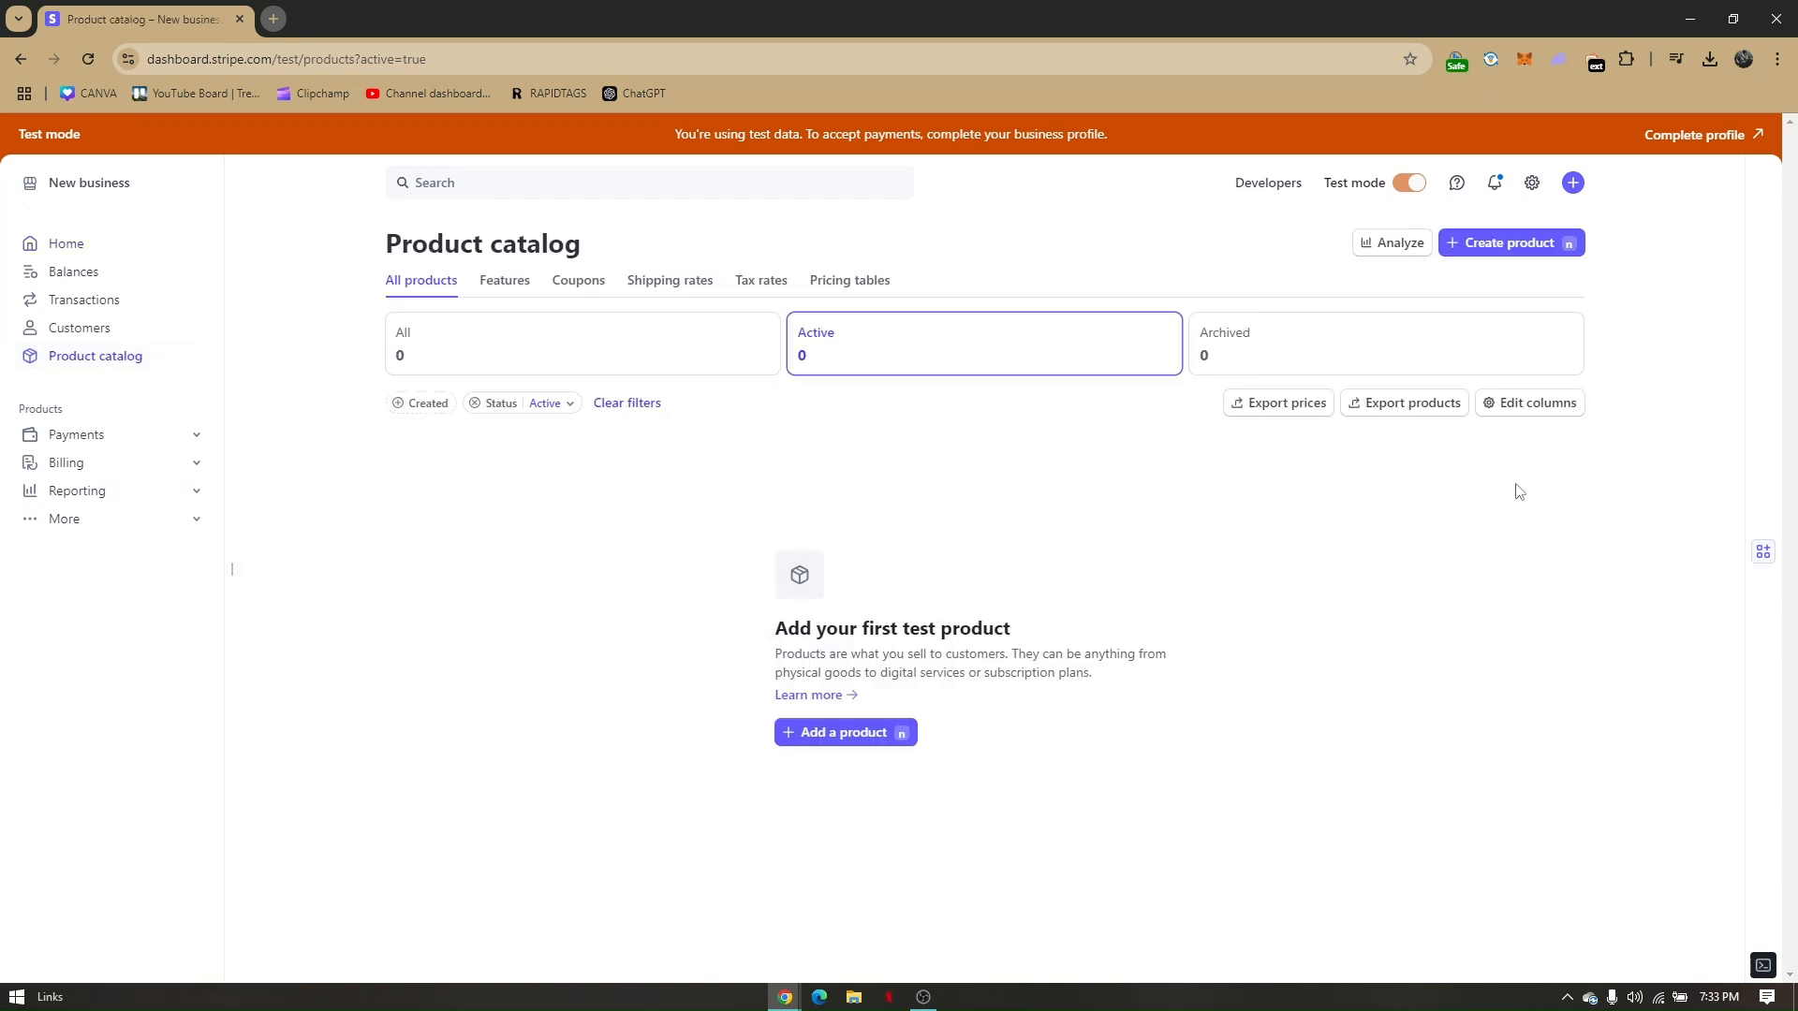
{"action": "left_click", "coordinate": [1510, 245]}
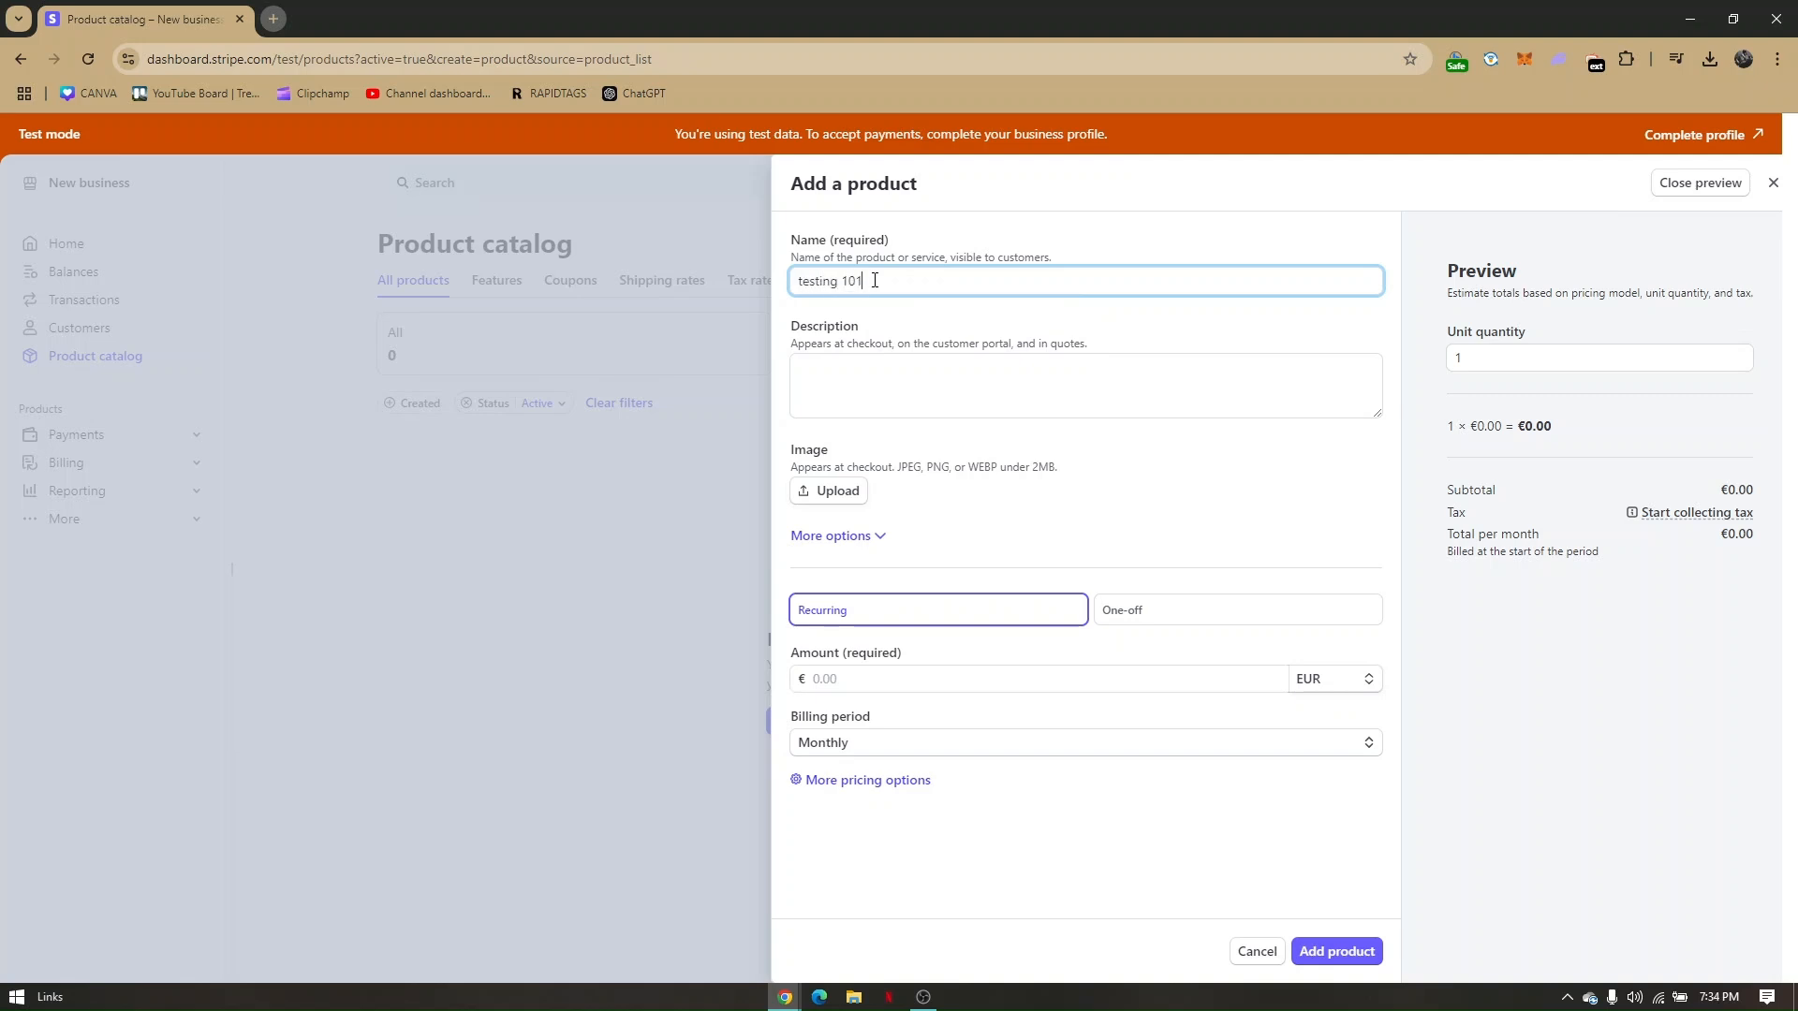
{"action": "left_click", "coordinate": [890, 388]}
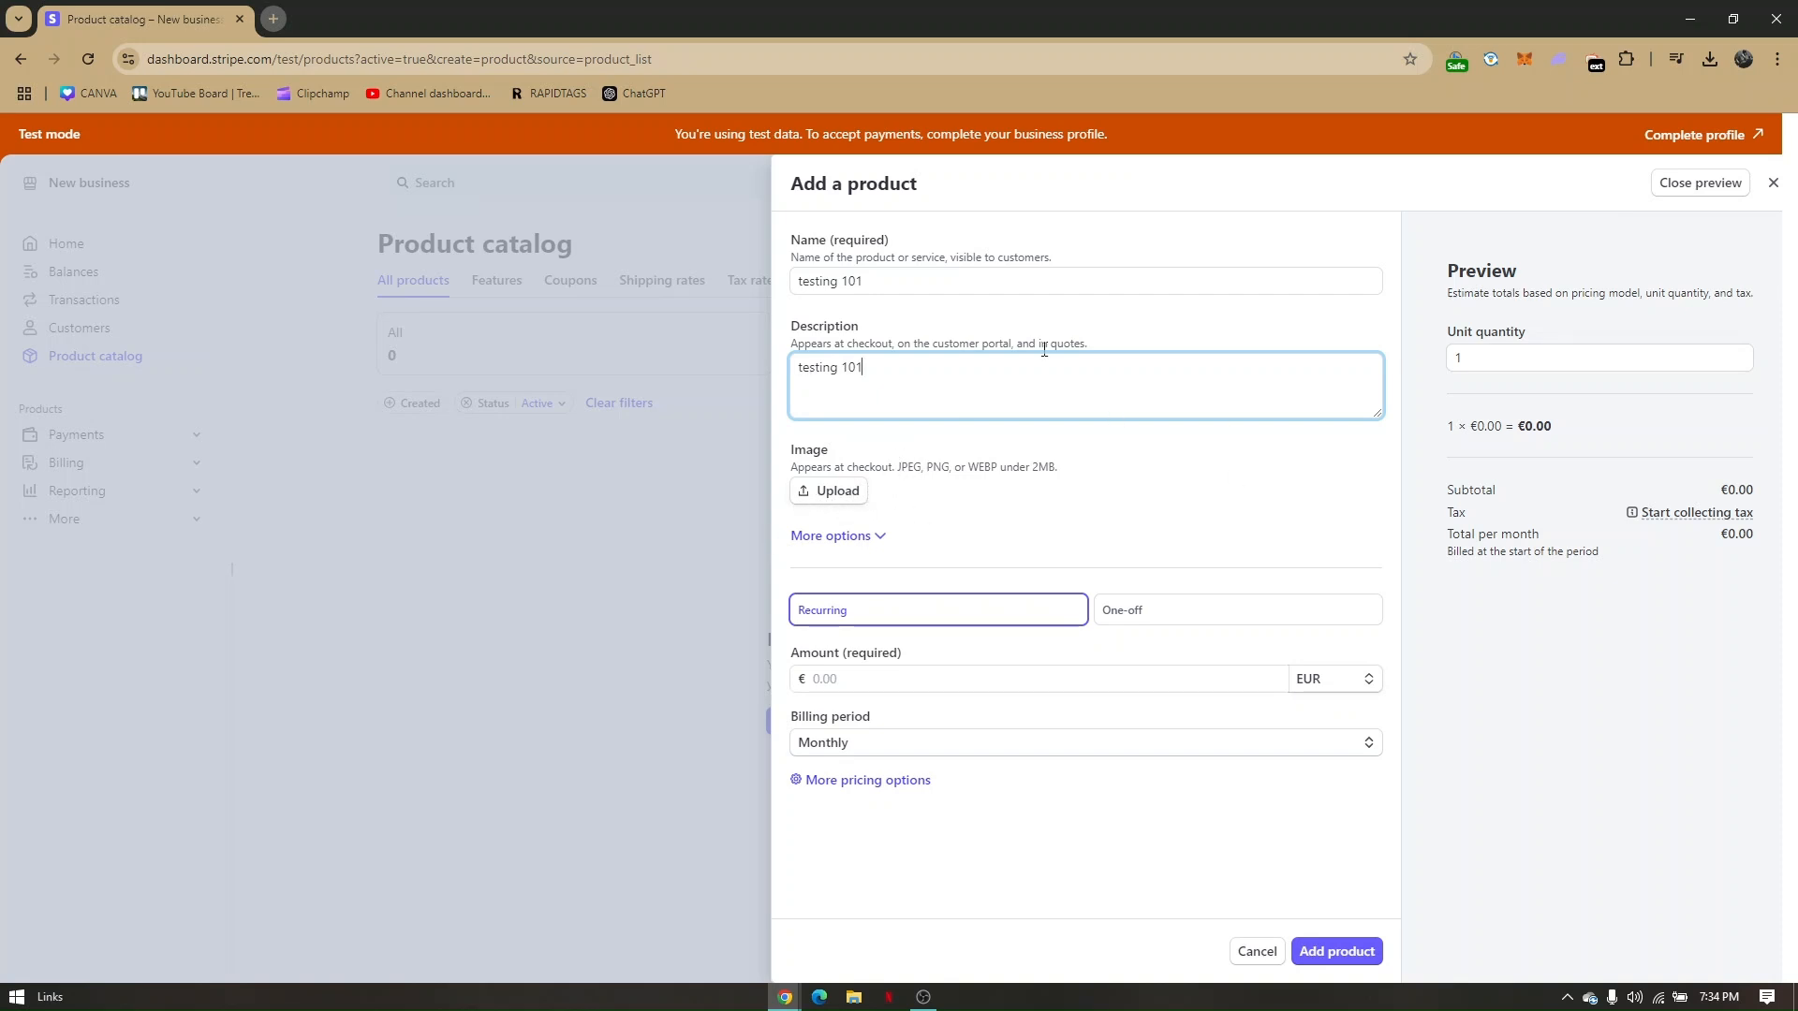
Examine the product's additional options, such as statement descriptor, unit label, metadata and marketing feature list, and collapse them again.
{"action": "left_click", "coordinate": [857, 540]}
{"action": "scroll", "coordinate": [1012, 524], "scroll_direction": "down", "scroll_amount": 2}
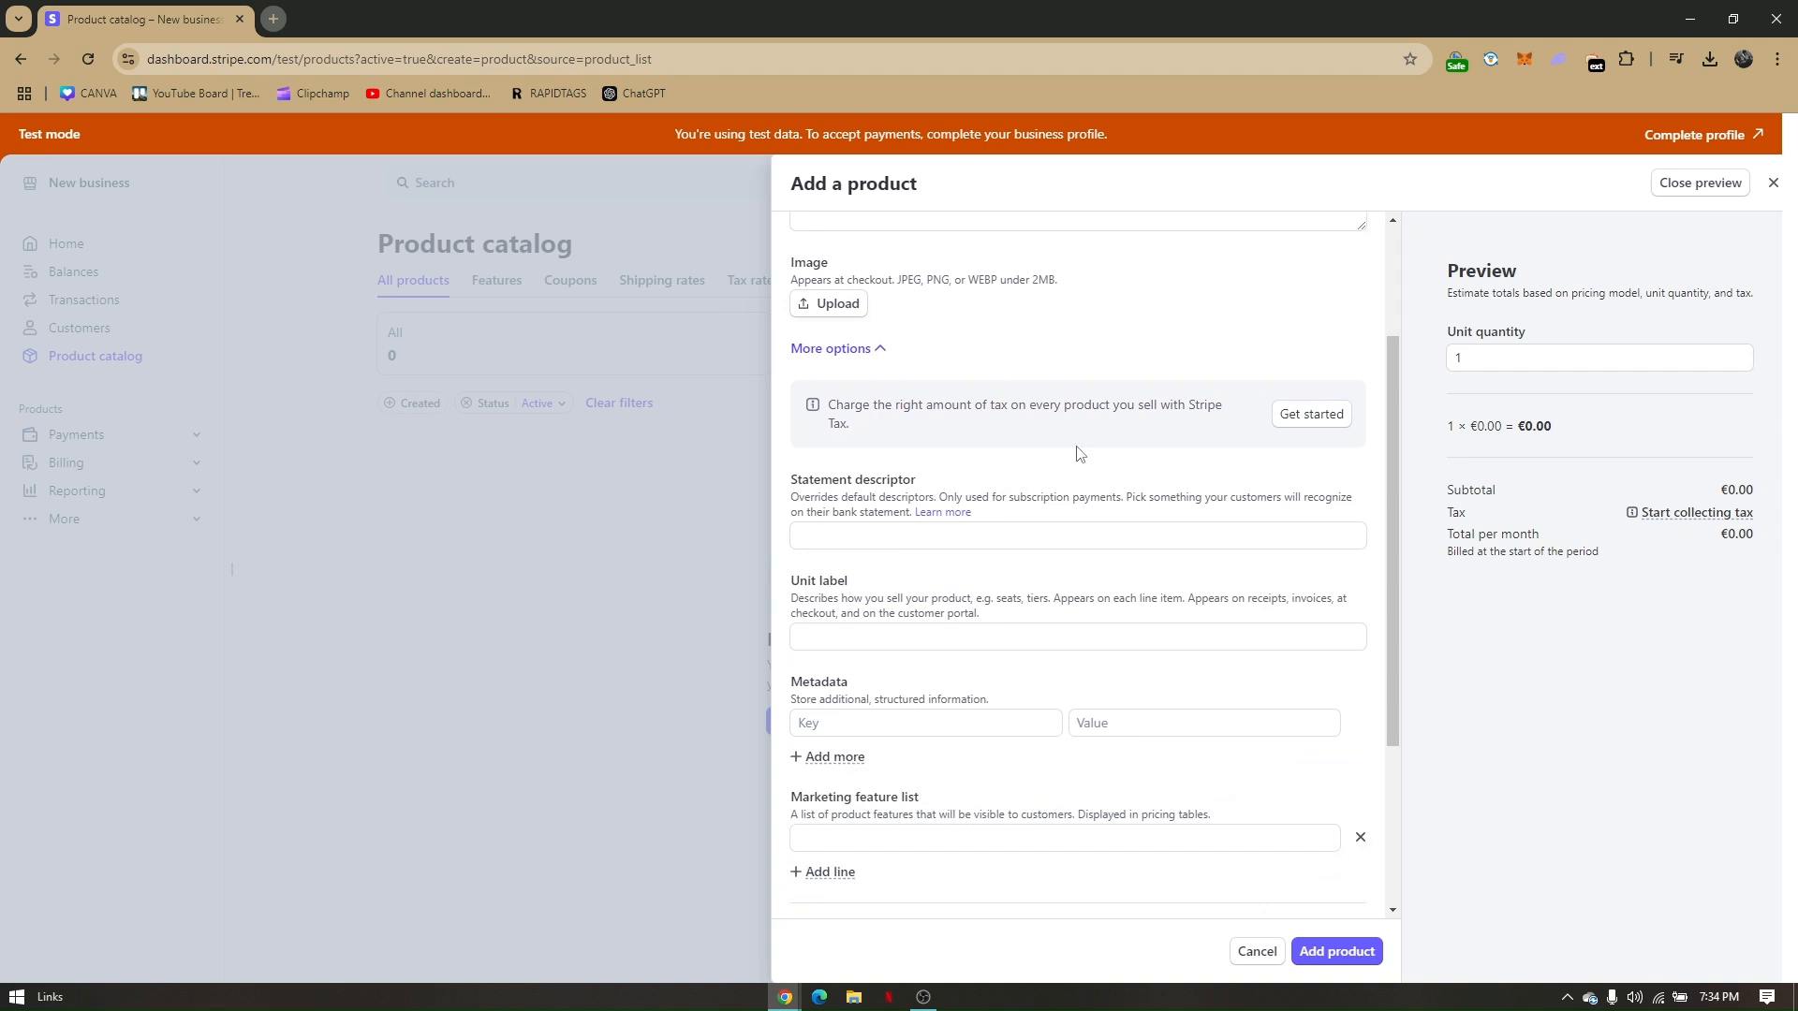
{"action": "scroll", "coordinate": [1114, 403], "scroll_direction": "down", "scroll_amount": 2}
{"action": "scroll", "coordinate": [1138, 381], "scroll_direction": "up", "scroll_amount": 3}
{"action": "scroll", "coordinate": [1133, 389], "scroll_direction": "down", "scroll_amount": 3}
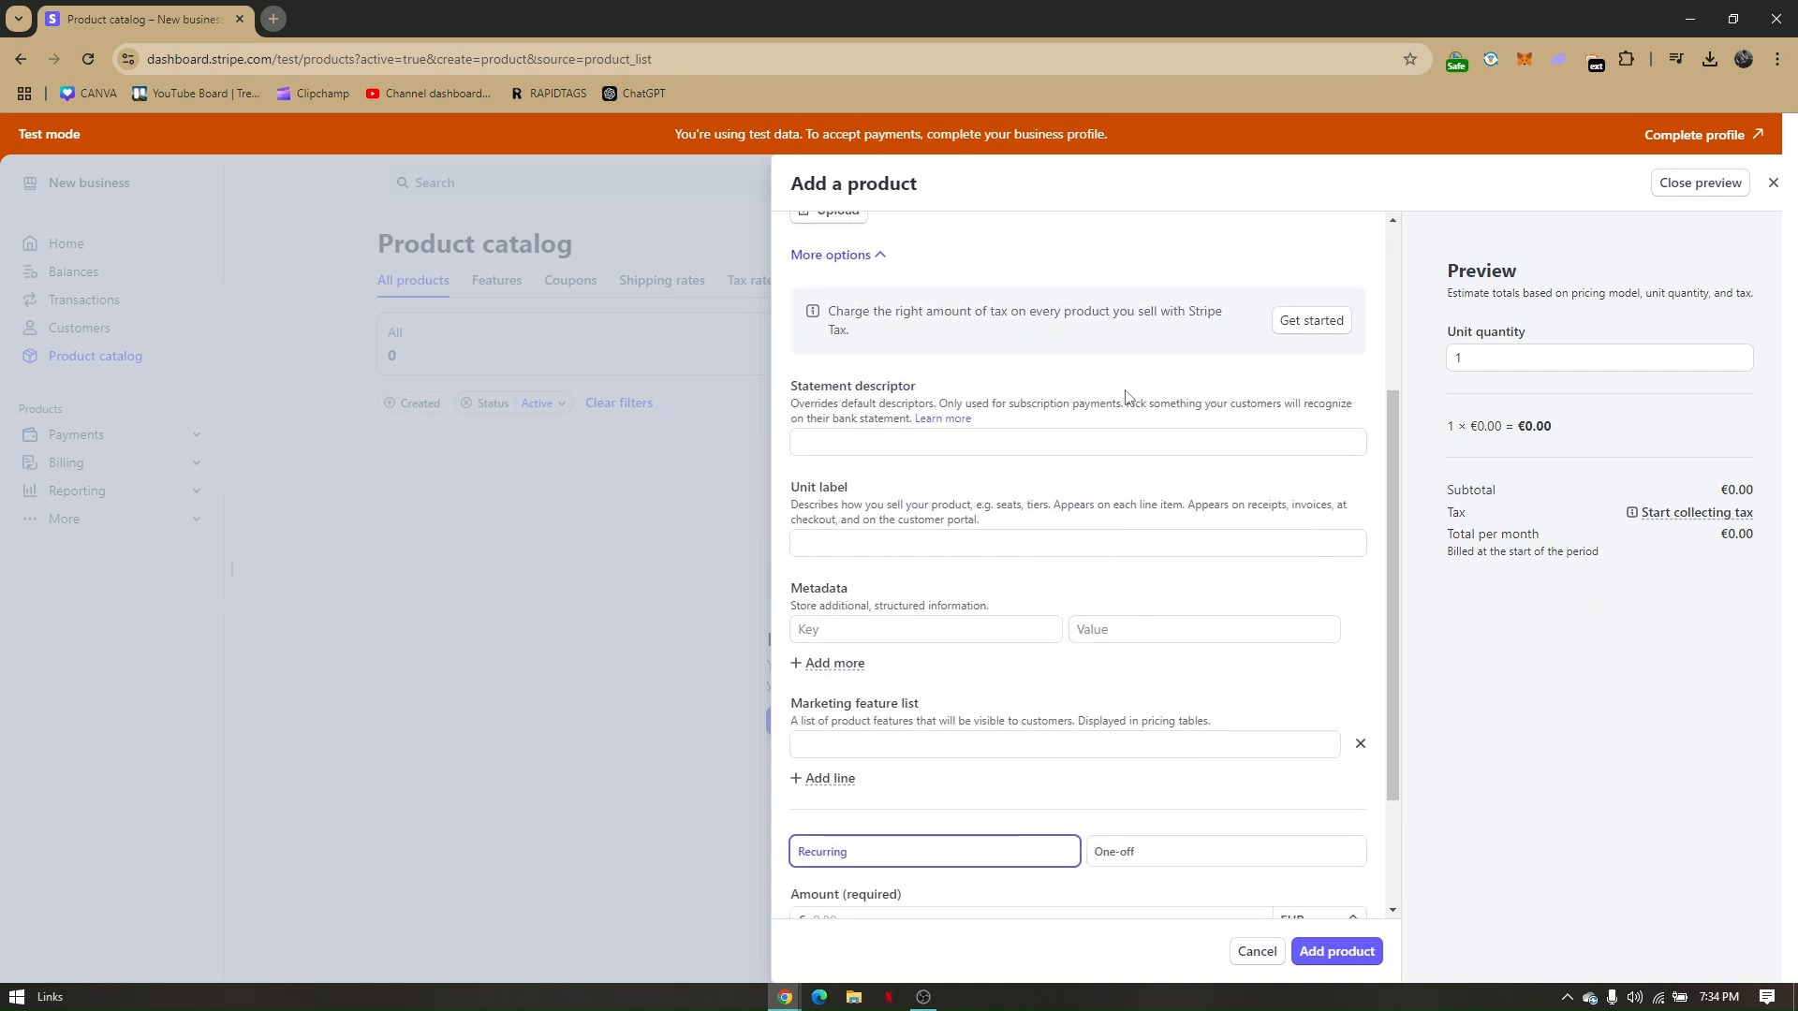
{"action": "scroll", "coordinate": [950, 438], "scroll_direction": "down", "scroll_amount": 2}
{"action": "scroll", "coordinate": [946, 449], "scroll_direction": "up", "scroll_amount": 4}
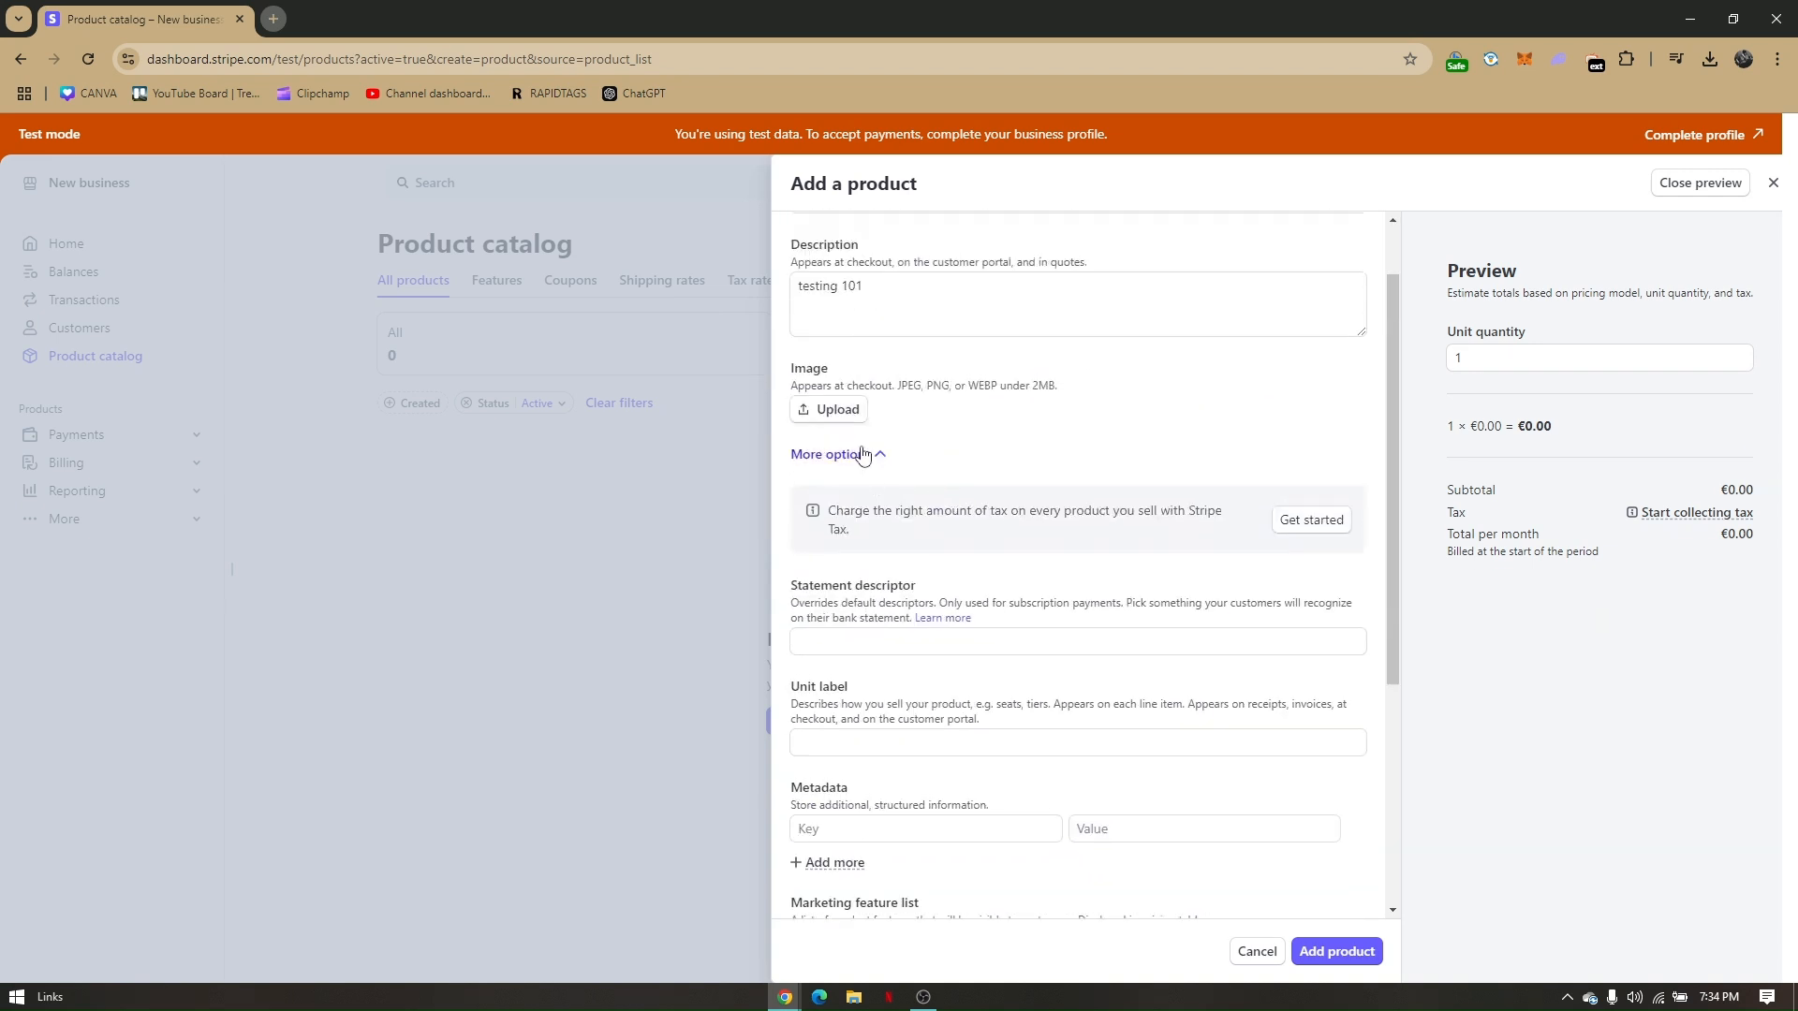
{"action": "scroll", "coordinate": [999, 430], "scroll_direction": "down", "scroll_amount": 2}
{"action": "scroll", "coordinate": [974, 440], "scroll_direction": "up", "scroll_amount": 1}
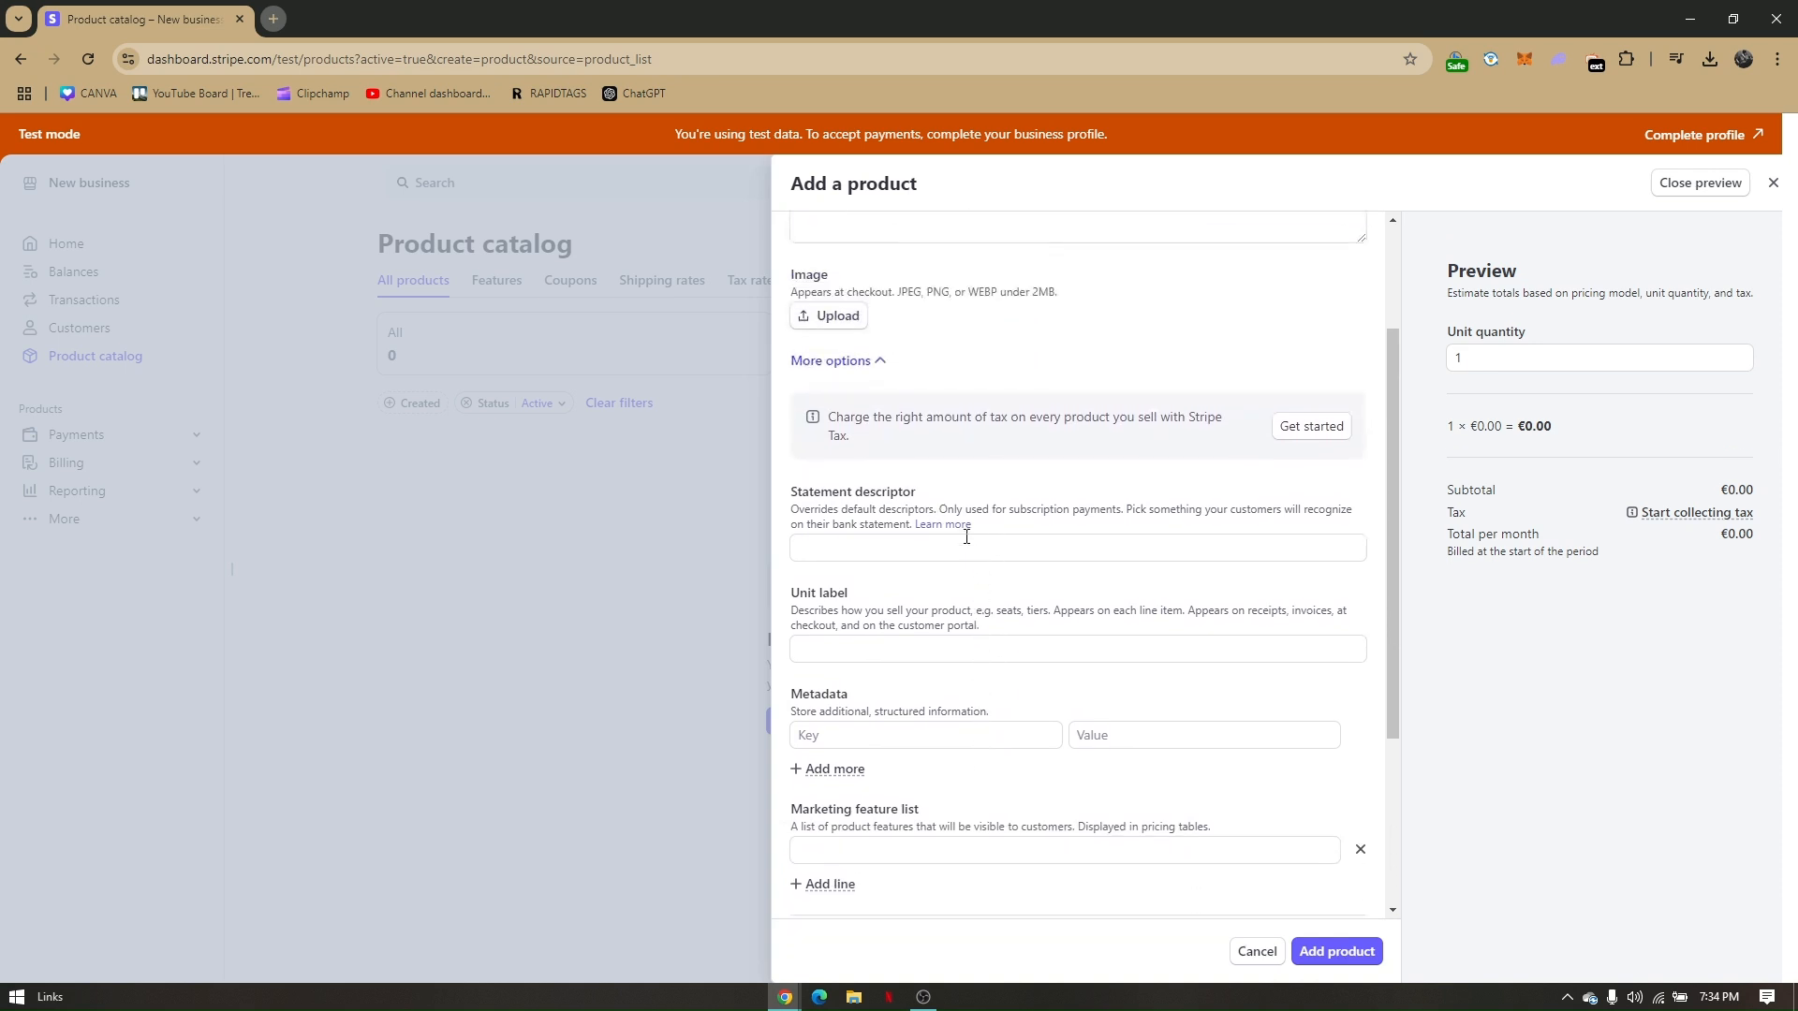
{"action": "left_click", "coordinate": [840, 361]}
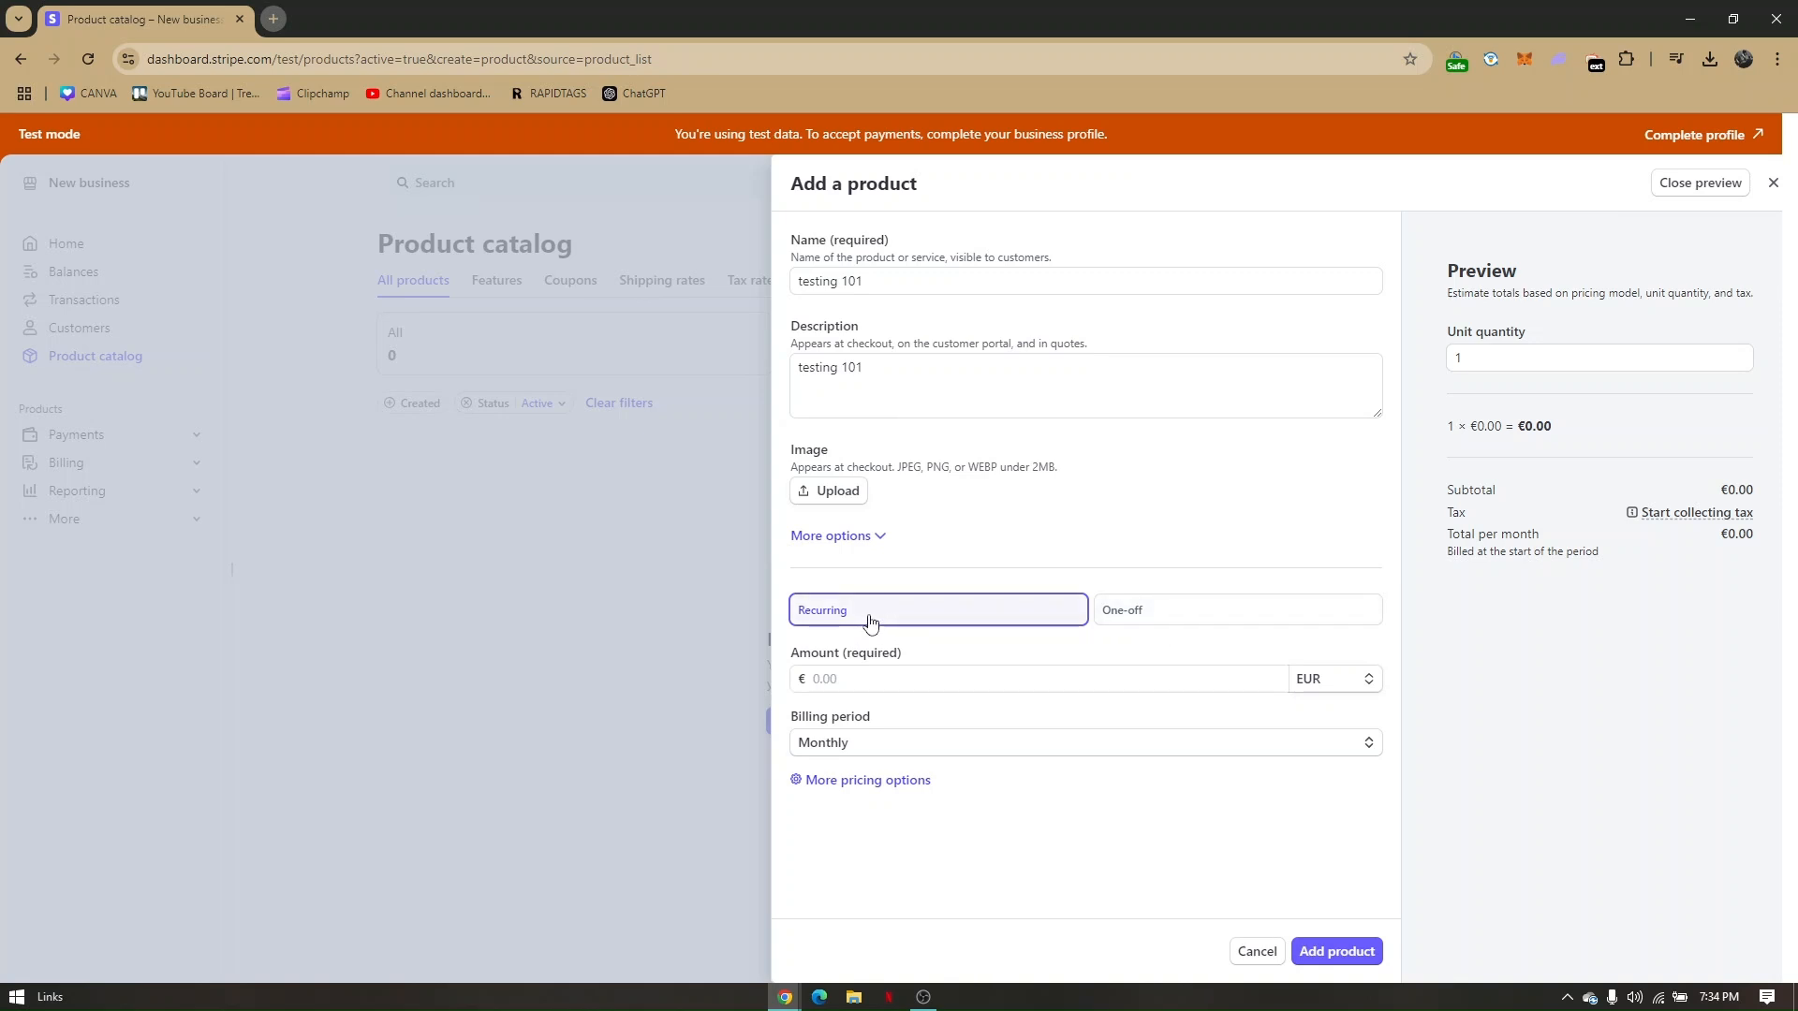
Give the product a recurring price of 10.00 USD with a weekly billing period.
{"action": "left_click", "coordinate": [1138, 610]}
{"action": "left_click", "coordinate": [995, 614]}
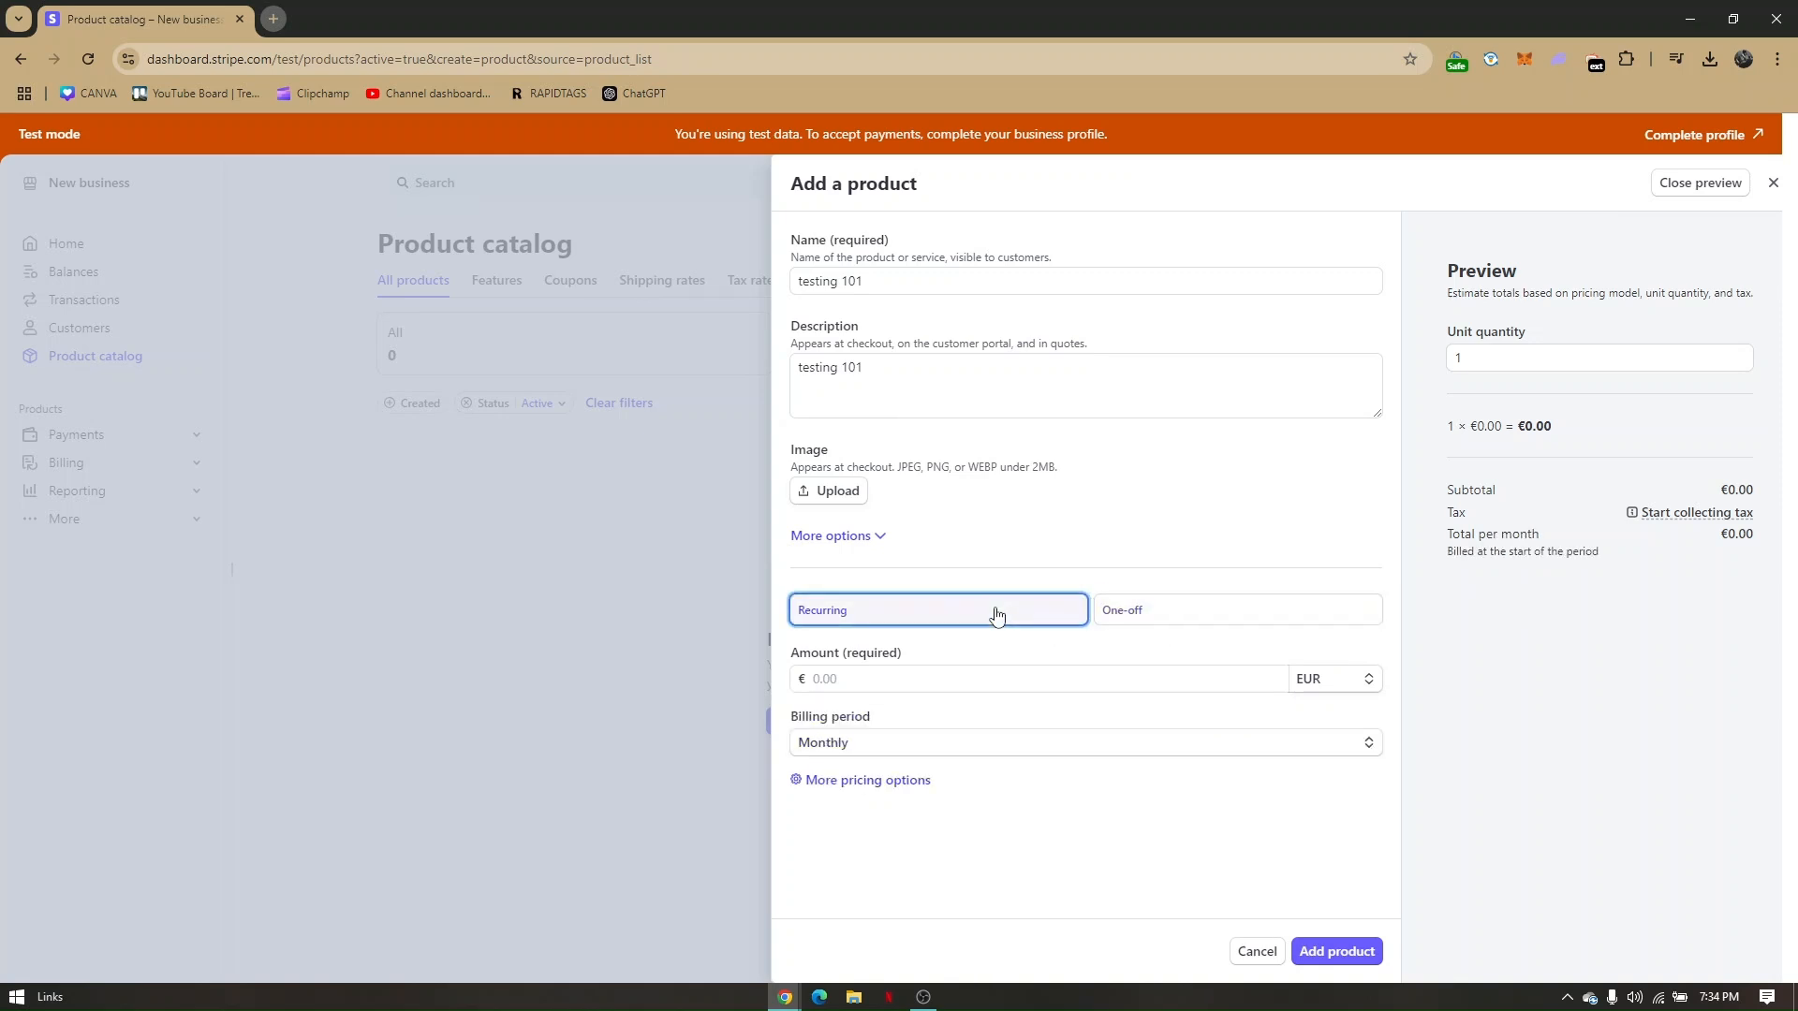
{"action": "left_click", "coordinate": [891, 743]}
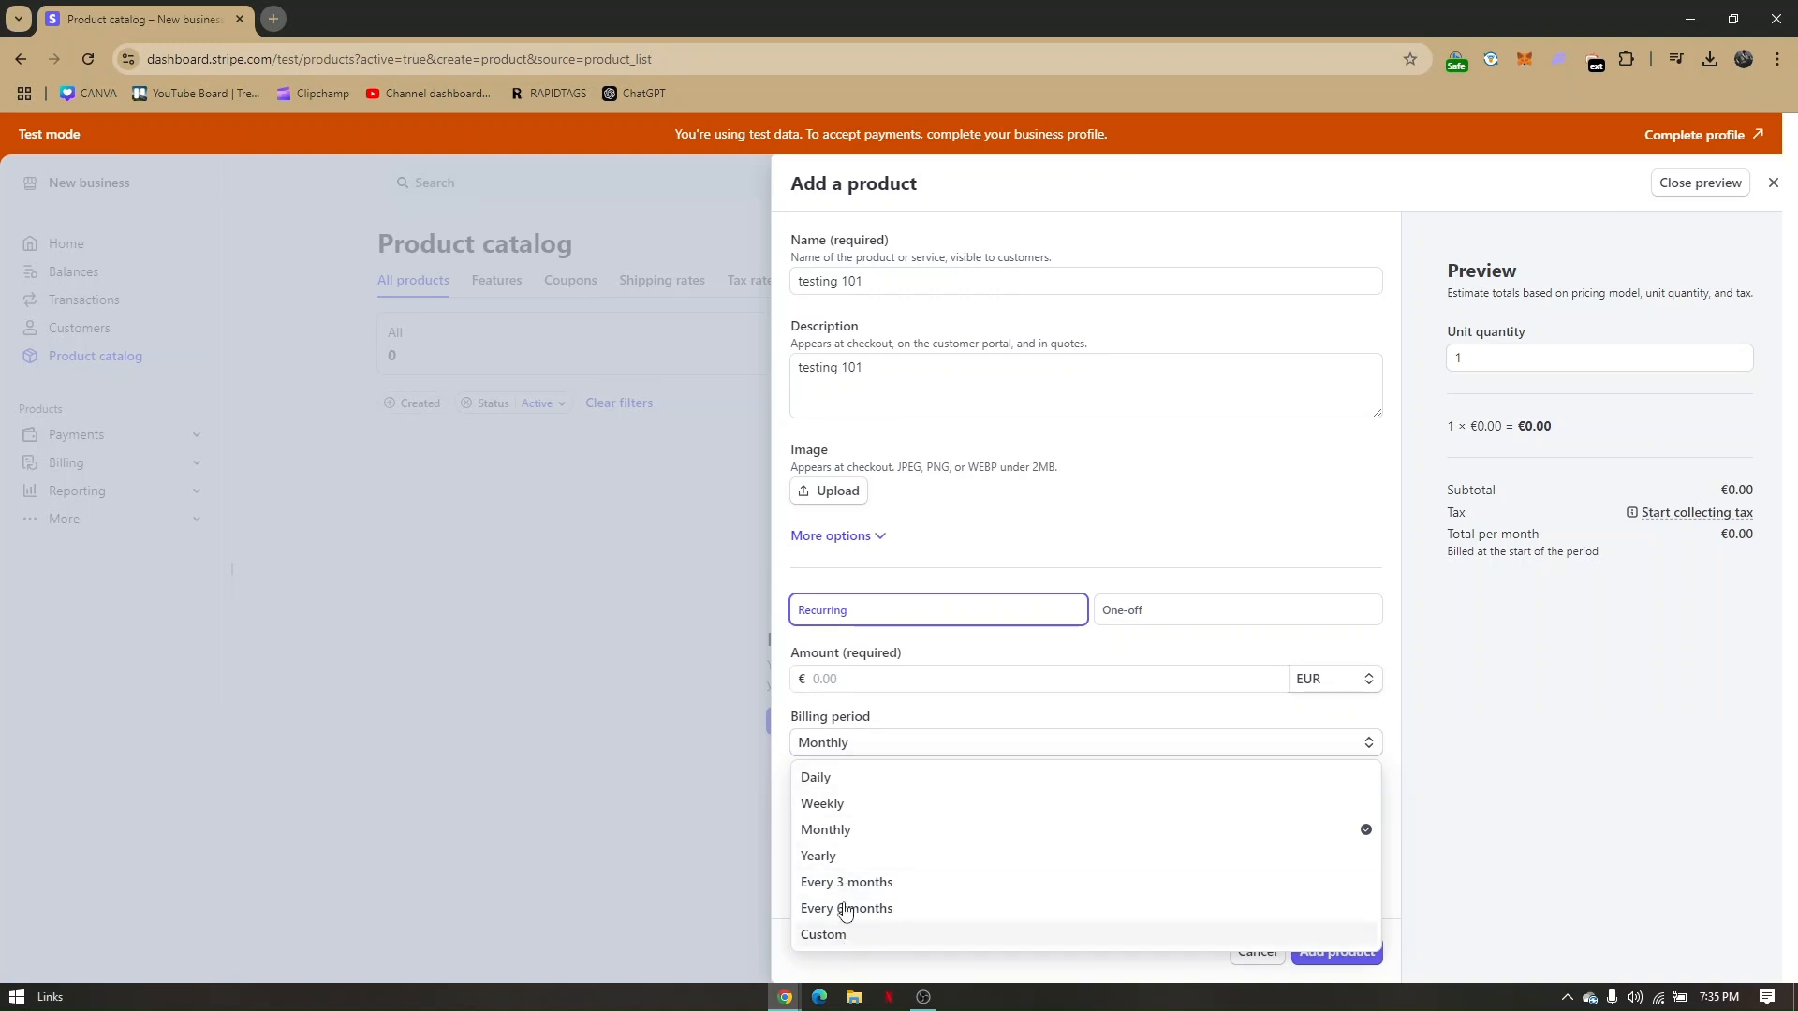
{"action": "left_click", "coordinate": [859, 680]}
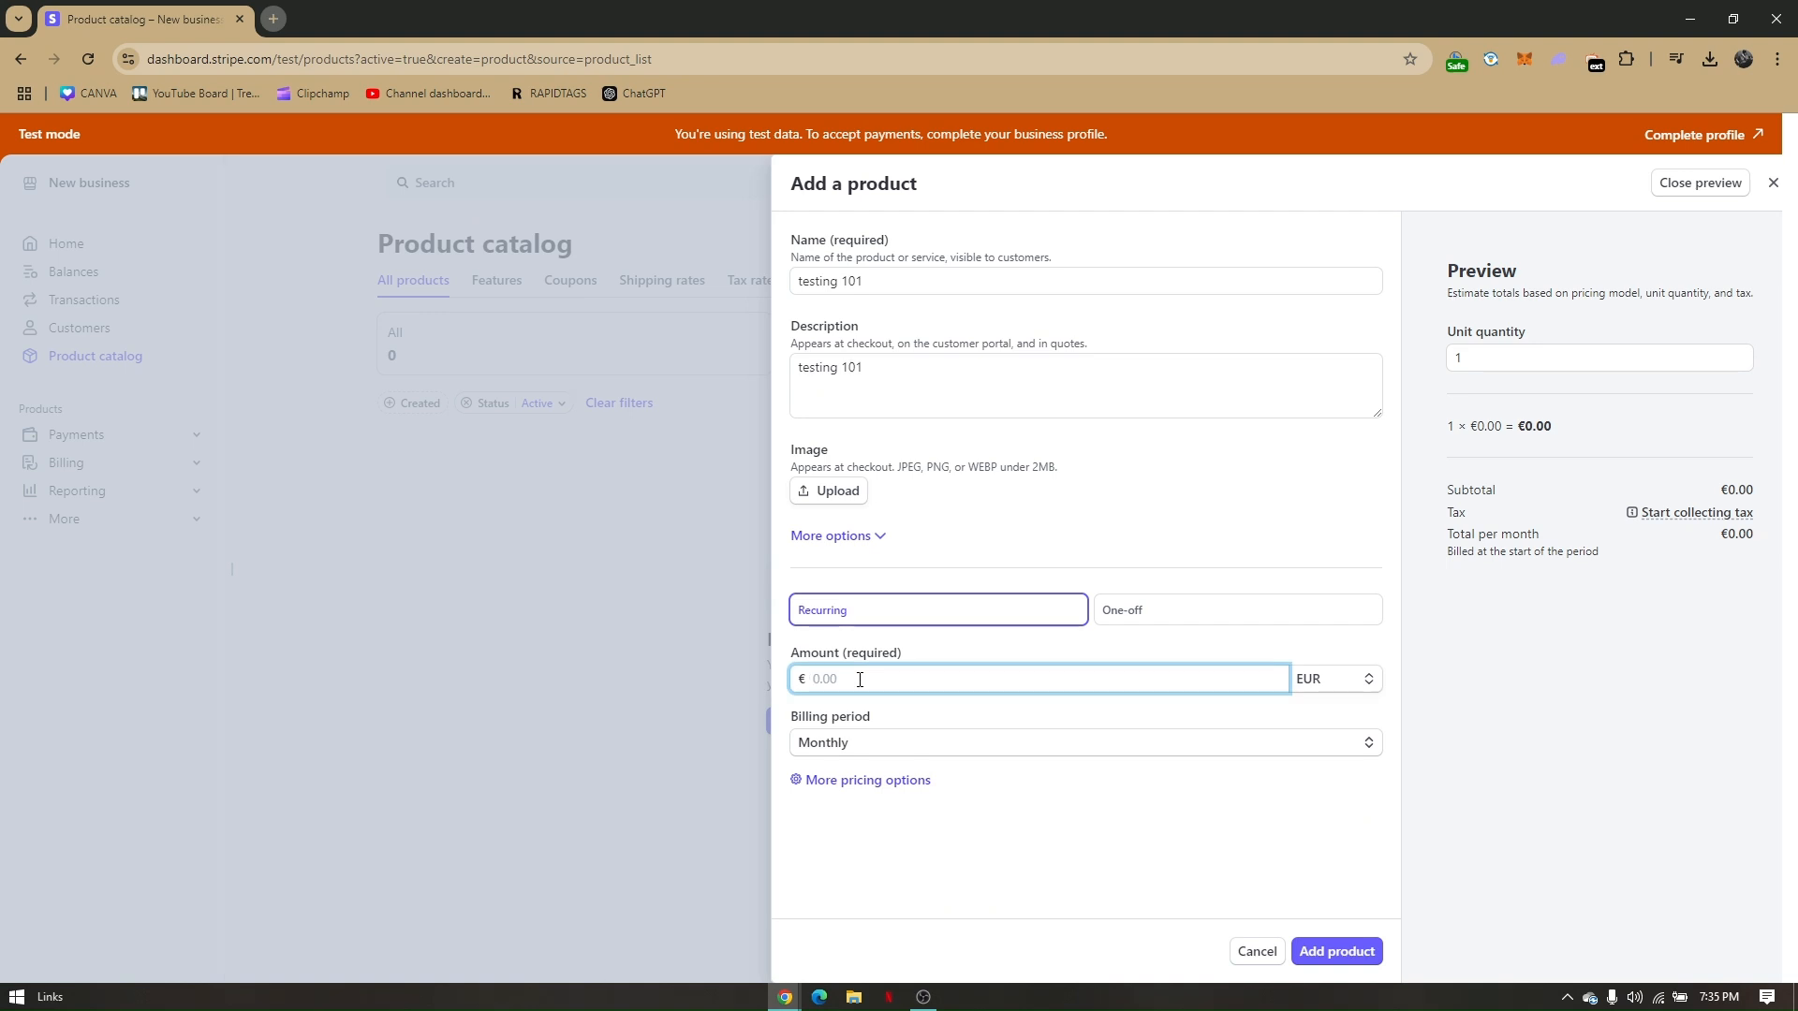
{"action": "type", "text": "10"}
{"action": "left_click", "coordinate": [1336, 679]}
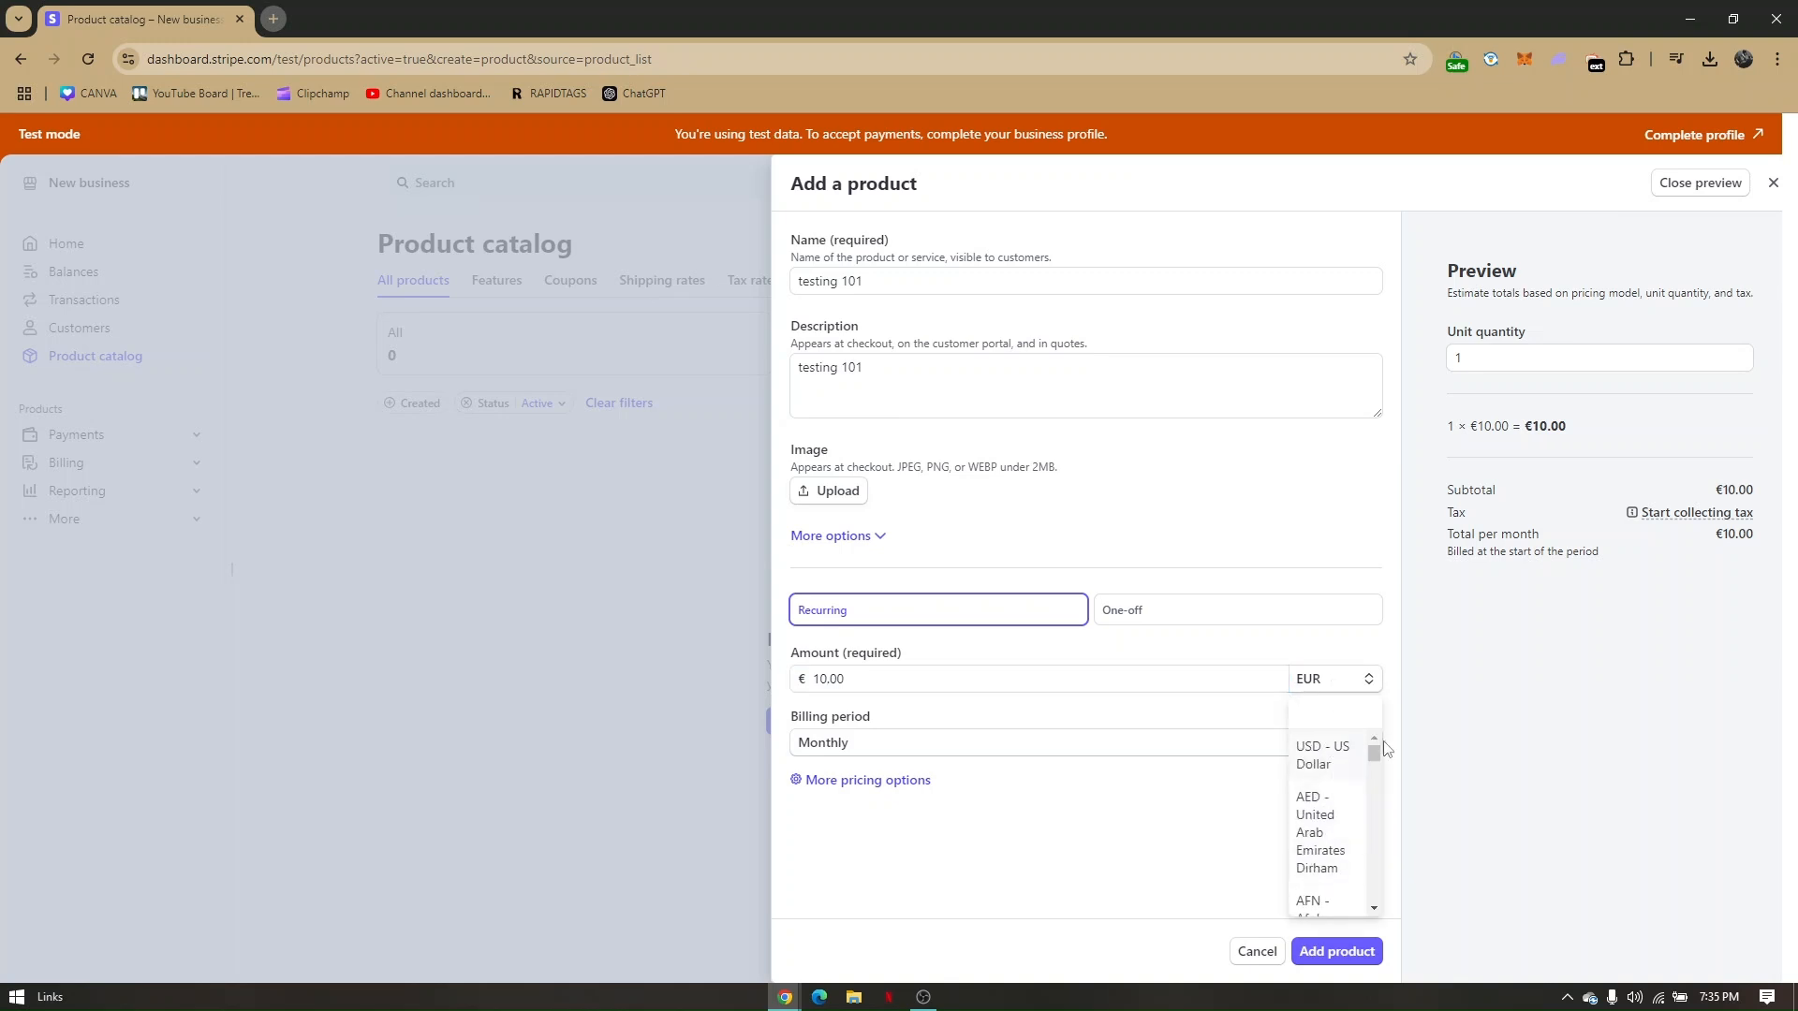
{"action": "left_click", "coordinate": [1331, 766]}
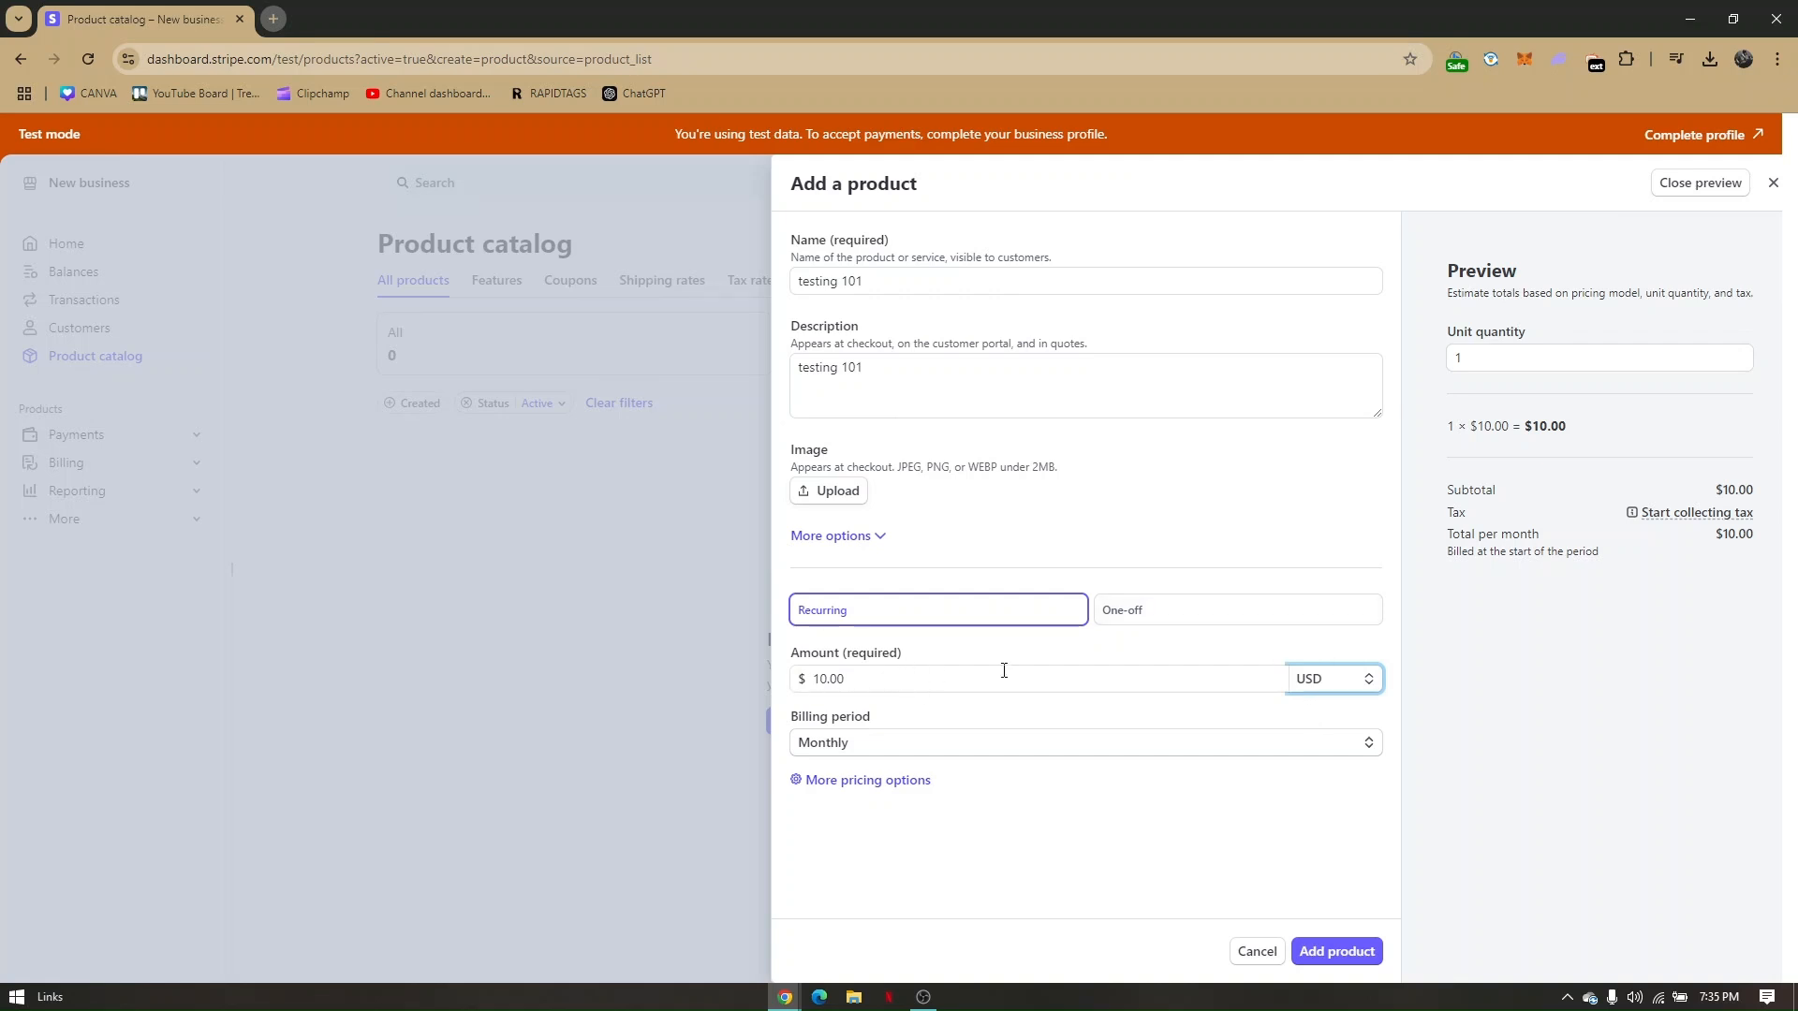
{"action": "left_click", "coordinate": [842, 746]}
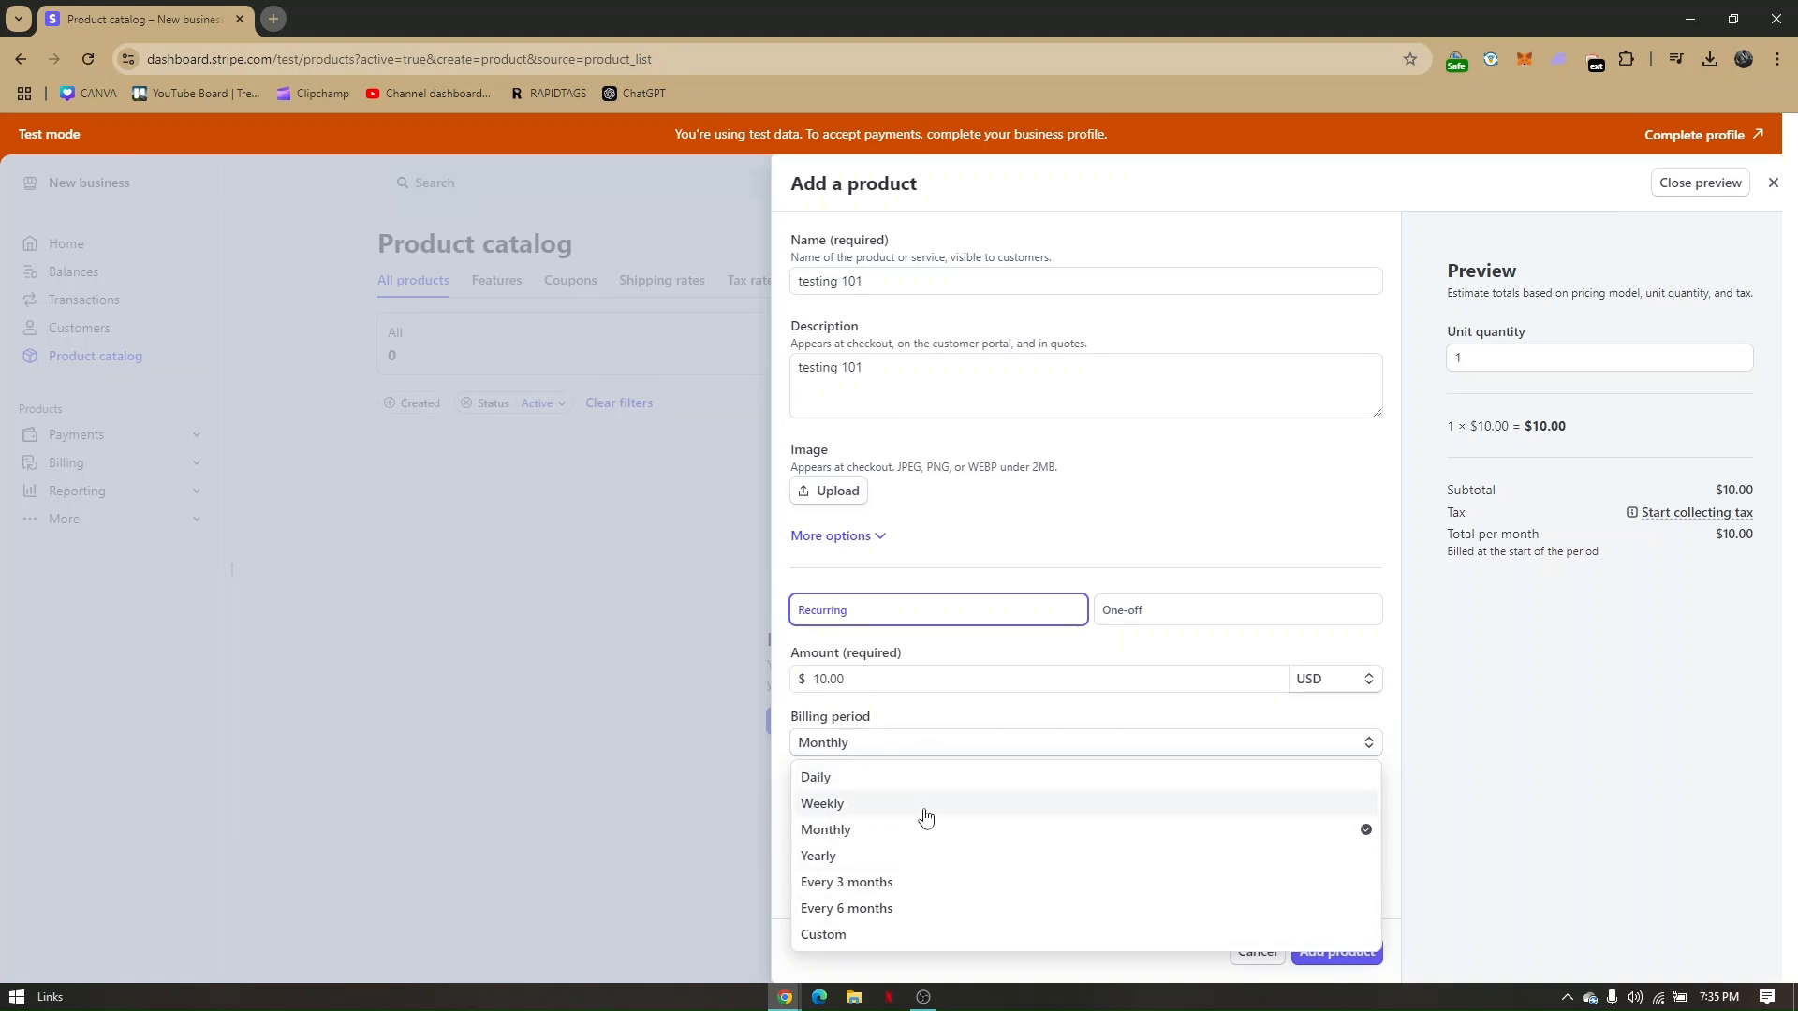
{"action": "left_click", "coordinate": [854, 805]}
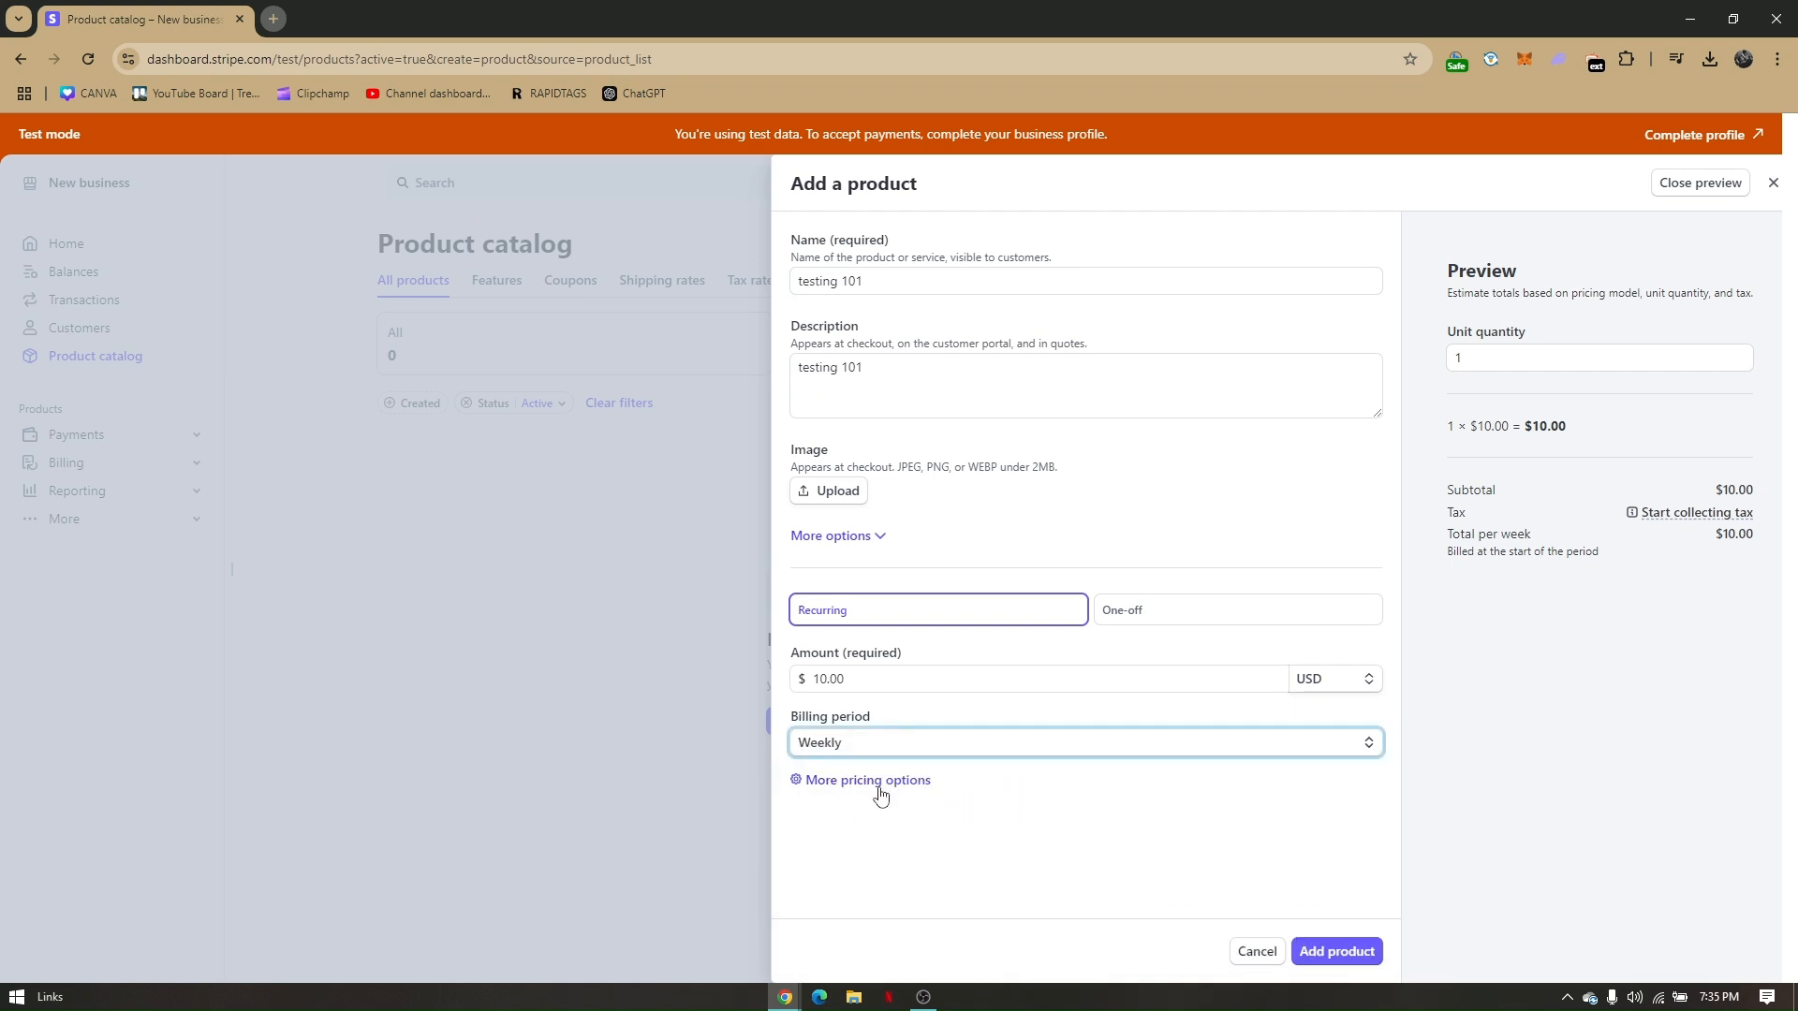
Look over the additional pricing options, including the available pricing models, and return to the product form.
{"action": "left_click", "coordinate": [876, 790]}
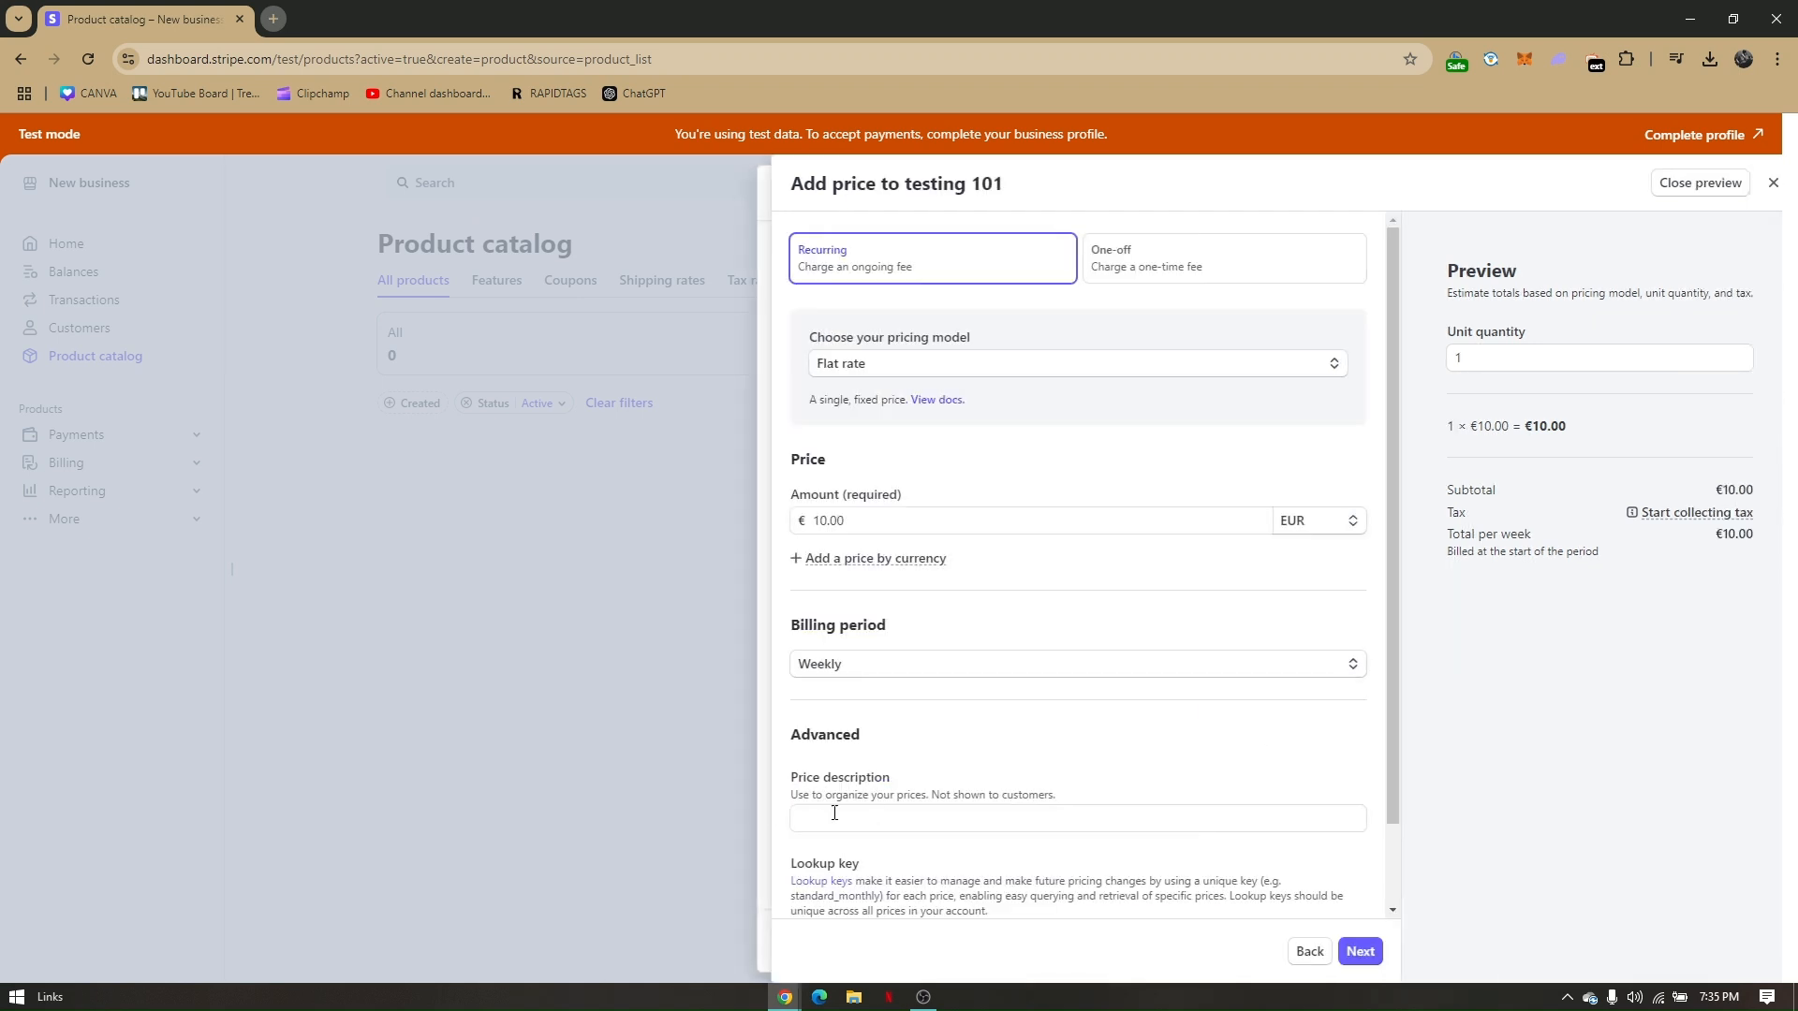
{"action": "left_click", "coordinate": [891, 375]}
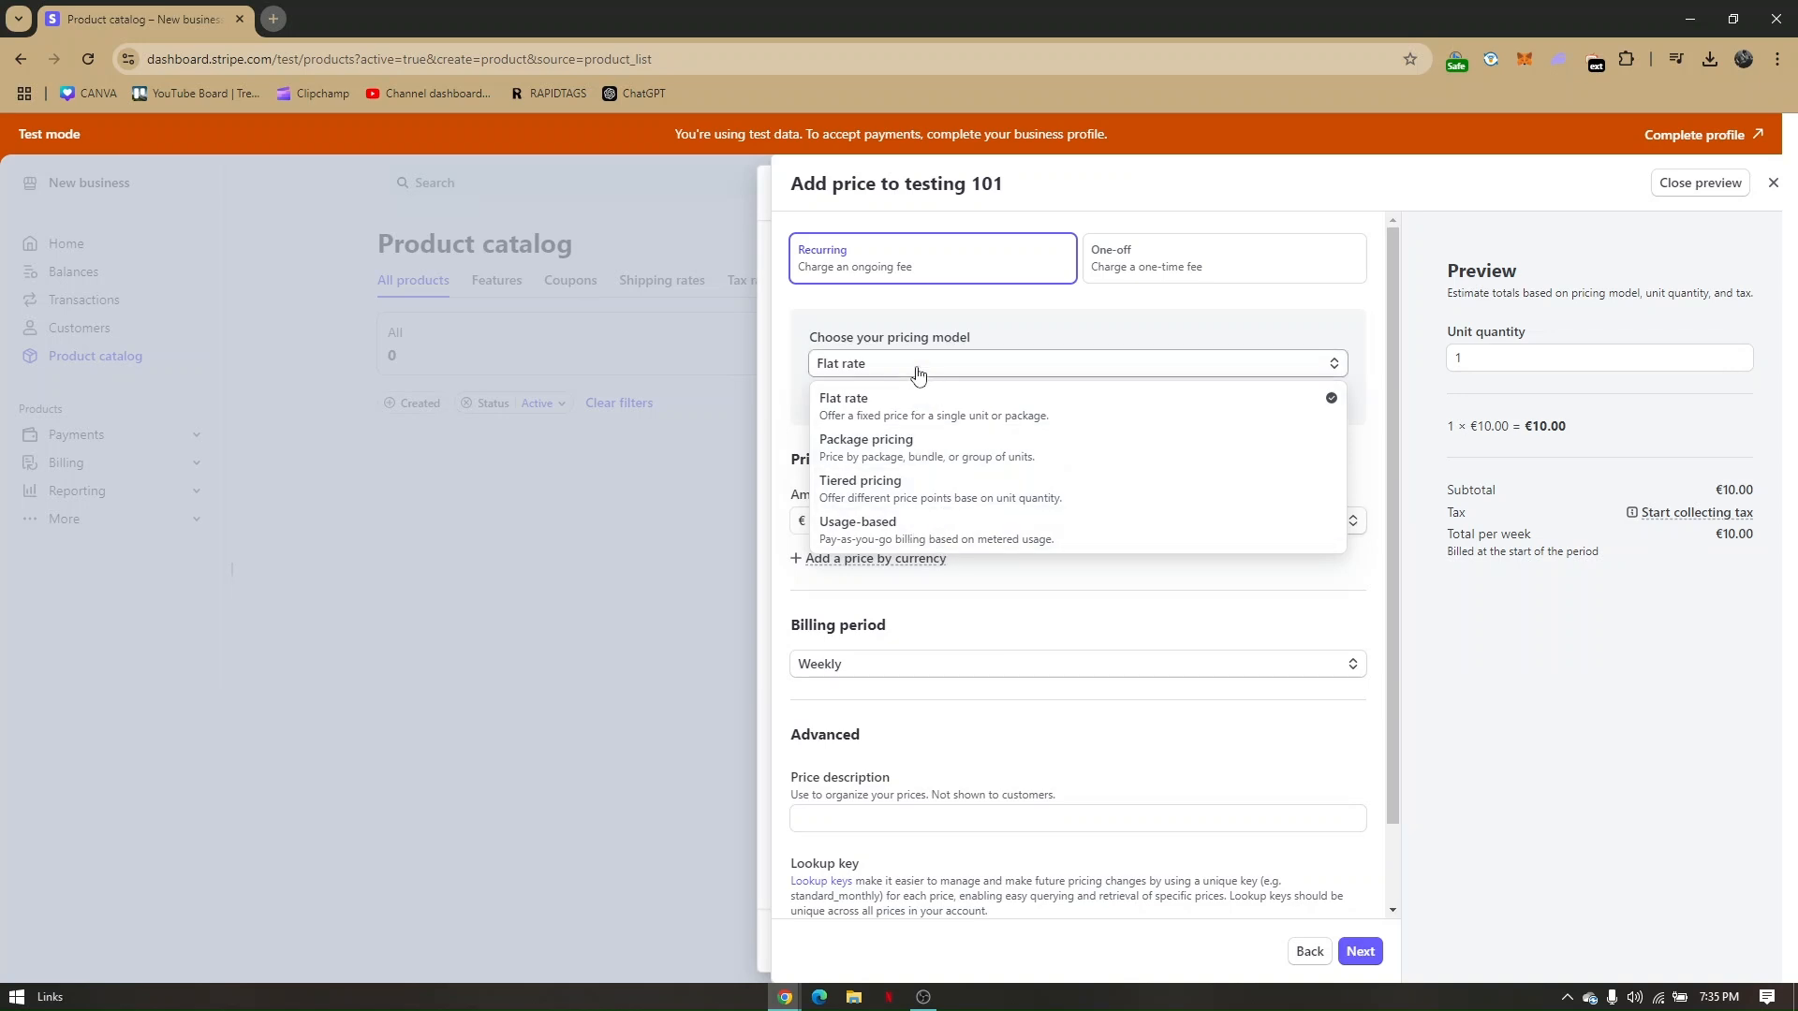
{"action": "left_click", "coordinate": [1087, 360]}
{"action": "scroll", "coordinate": [1100, 604], "scroll_direction": "down", "scroll_amount": 1}
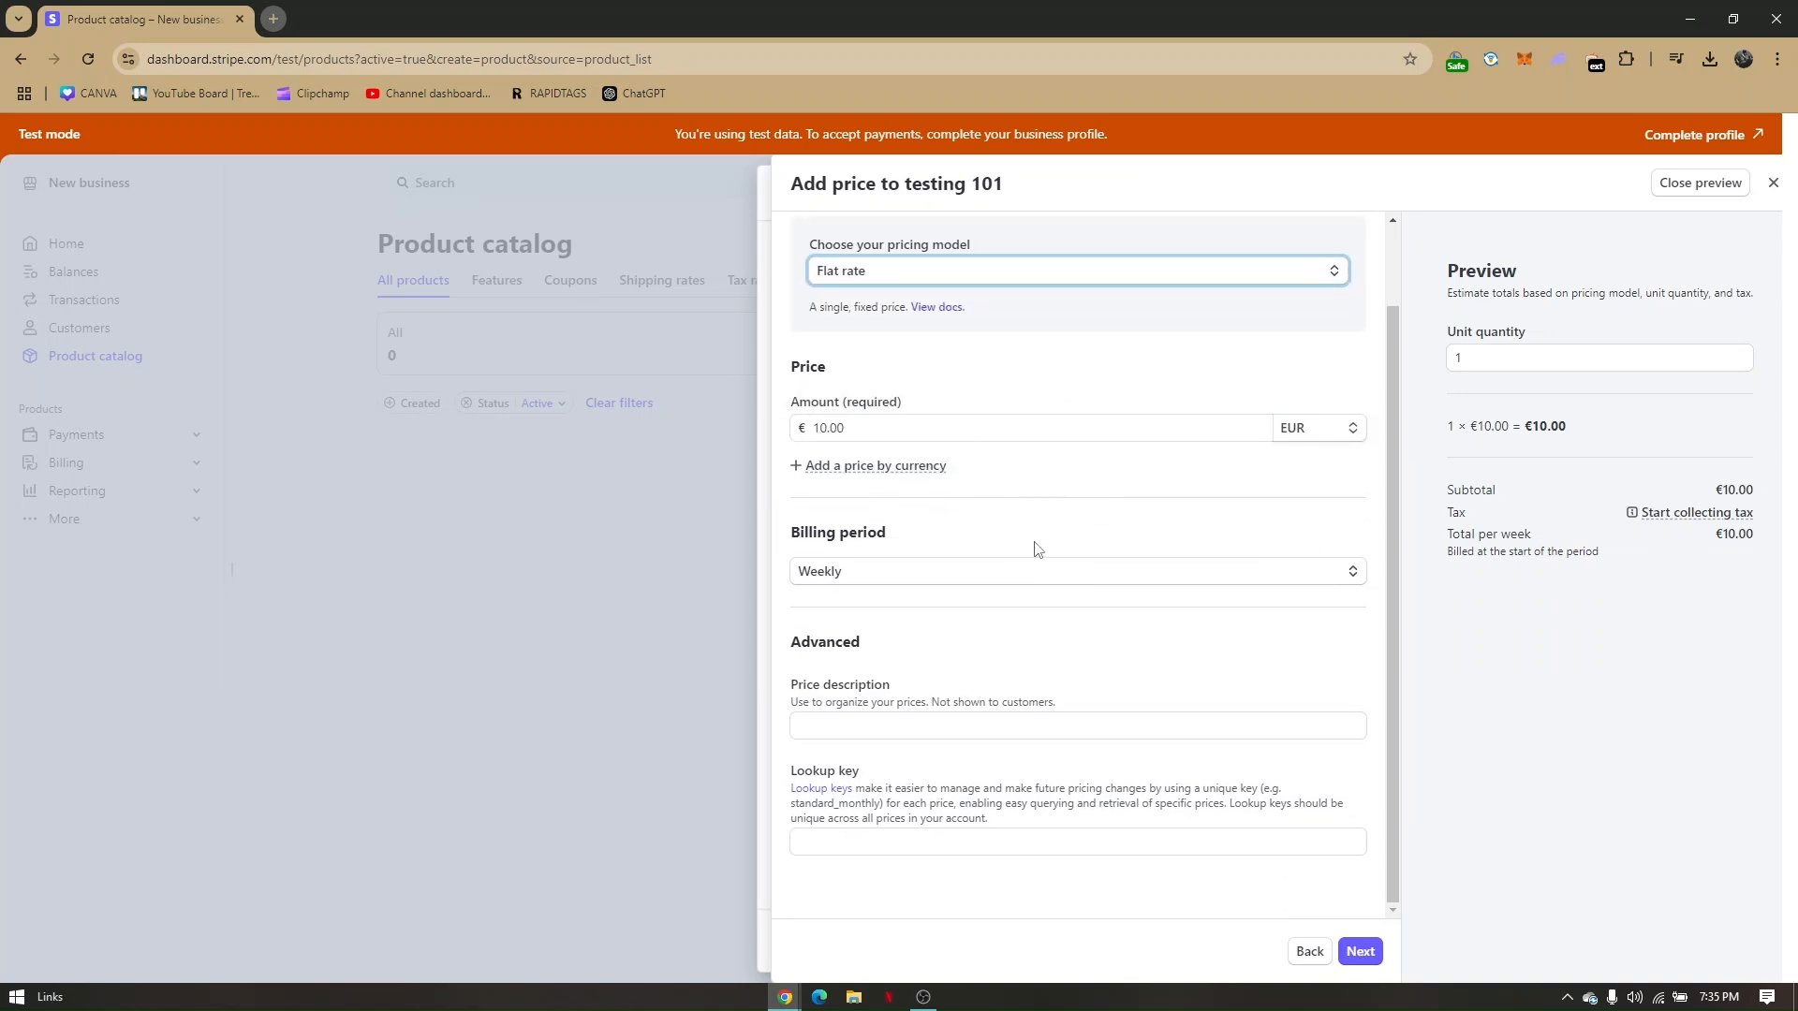
{"action": "left_click", "coordinate": [1309, 952]}
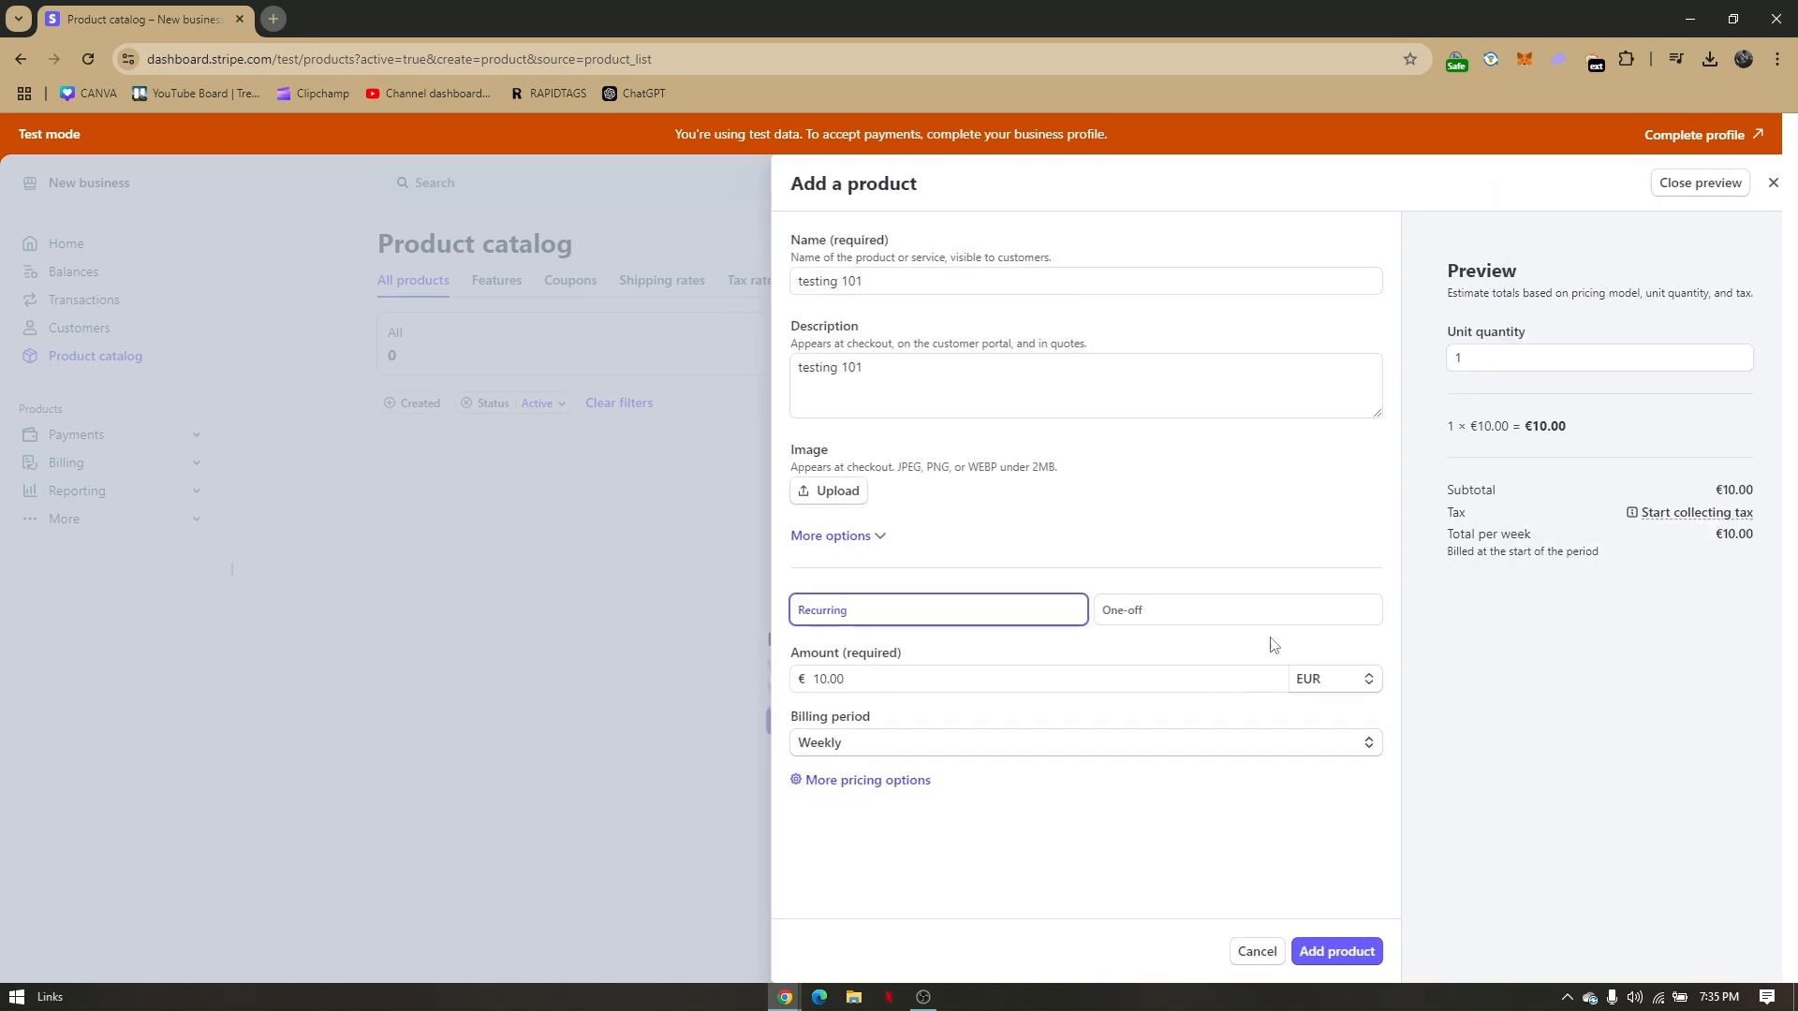
Add the product to the catalog and look over the details page of testing 101.
{"action": "left_click", "coordinate": [1487, 363]}
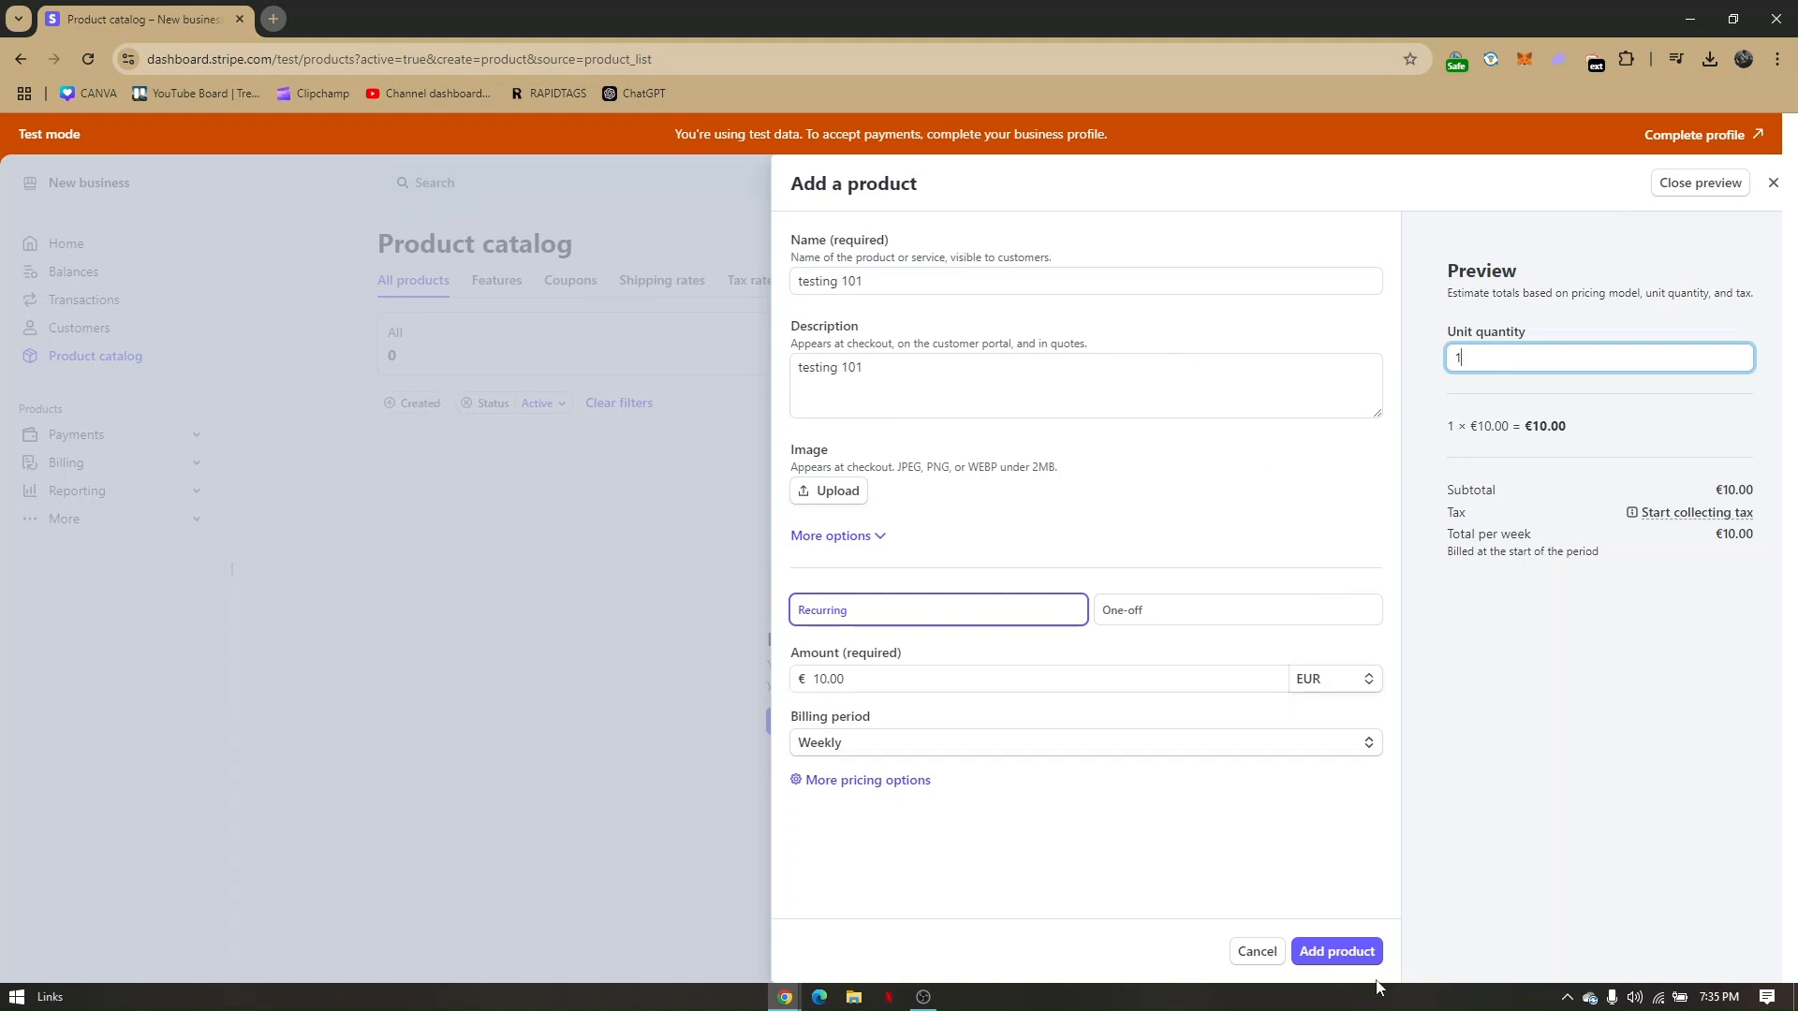
{"action": "left_click", "coordinate": [1327, 955]}
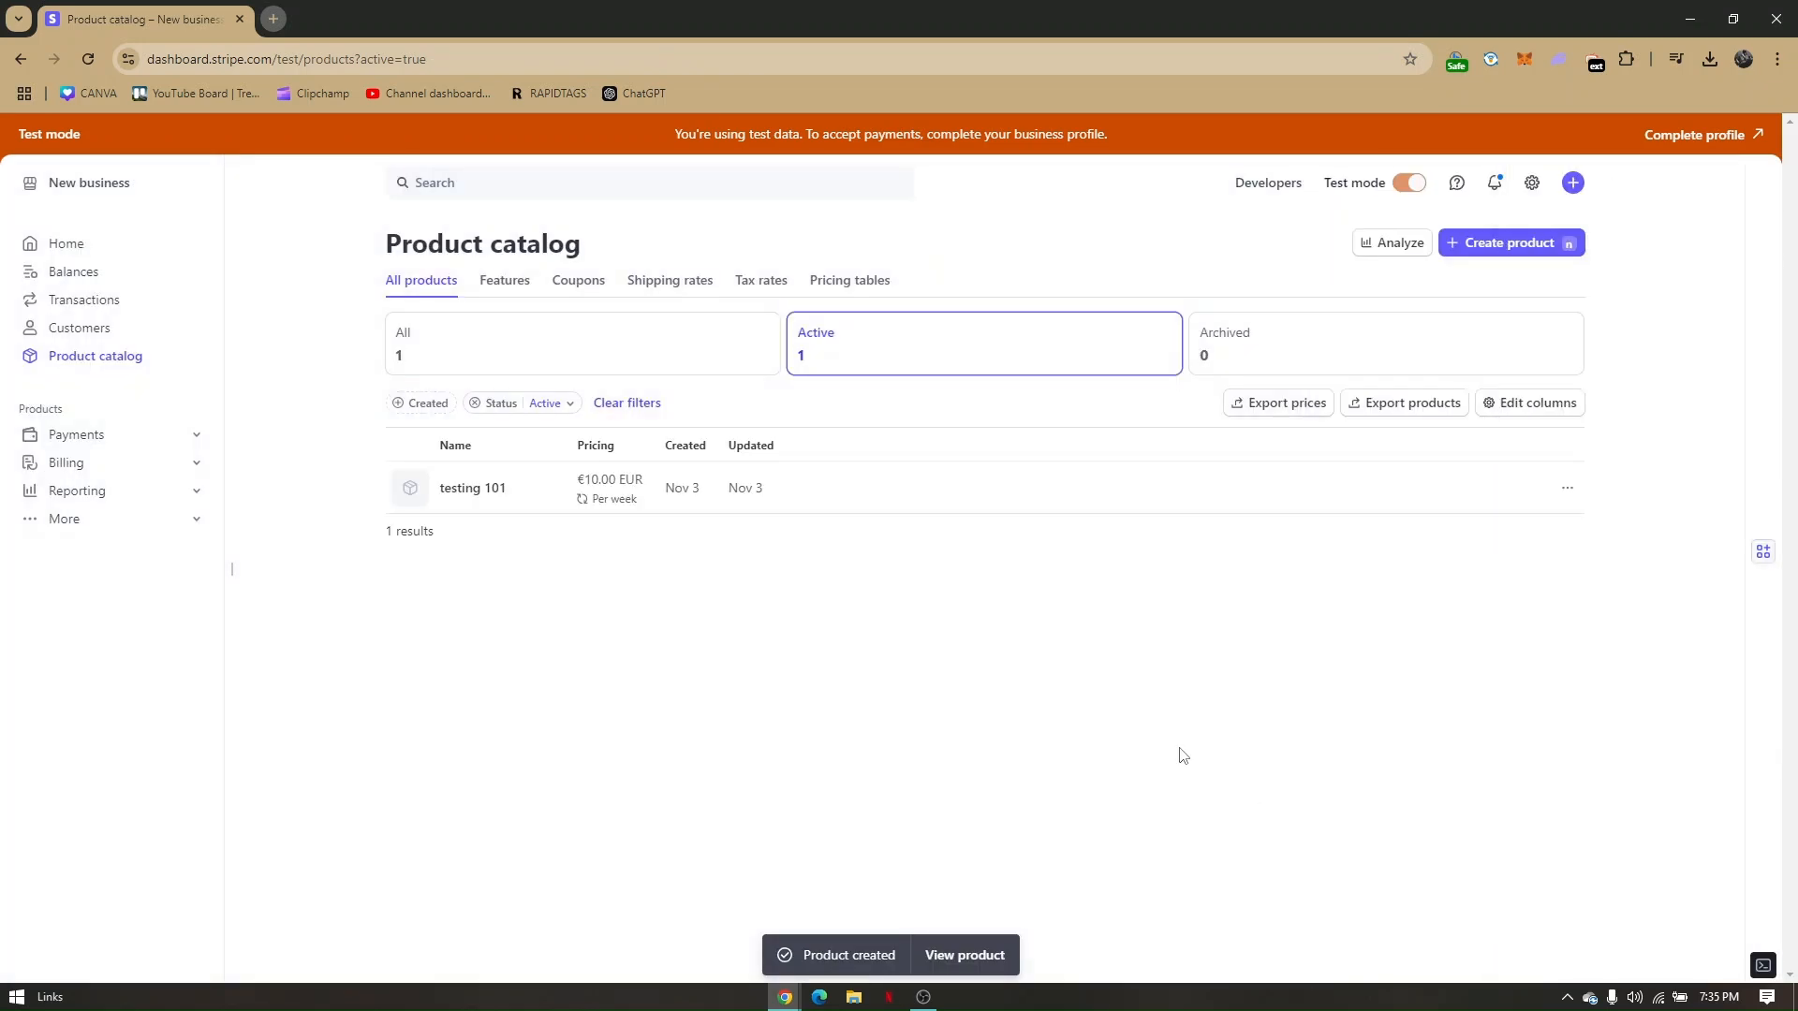
{"action": "left_click", "coordinate": [693, 503]}
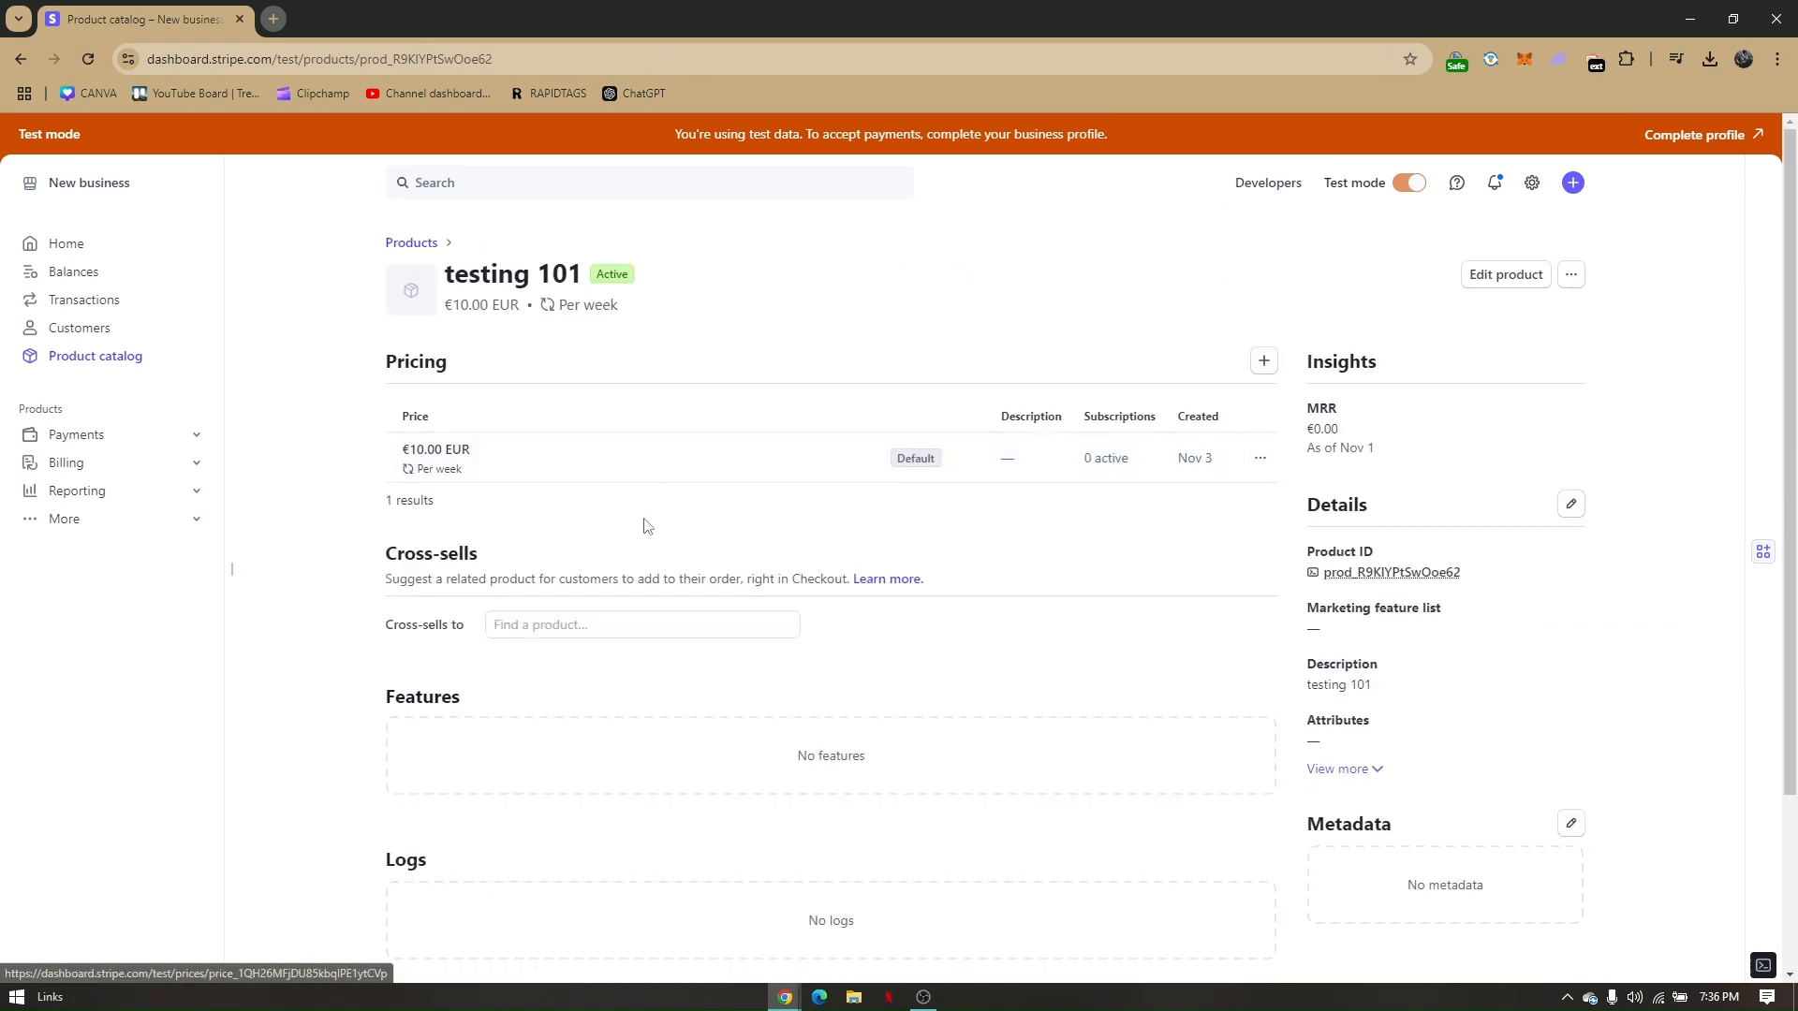
{"action": "scroll", "coordinate": [682, 549], "scroll_direction": "down", "scroll_amount": 3}
{"action": "scroll", "coordinate": [690, 551], "scroll_direction": "up", "scroll_amount": 3}
{"action": "scroll", "coordinate": [690, 550], "scroll_direction": "down", "scroll_amount": 3}
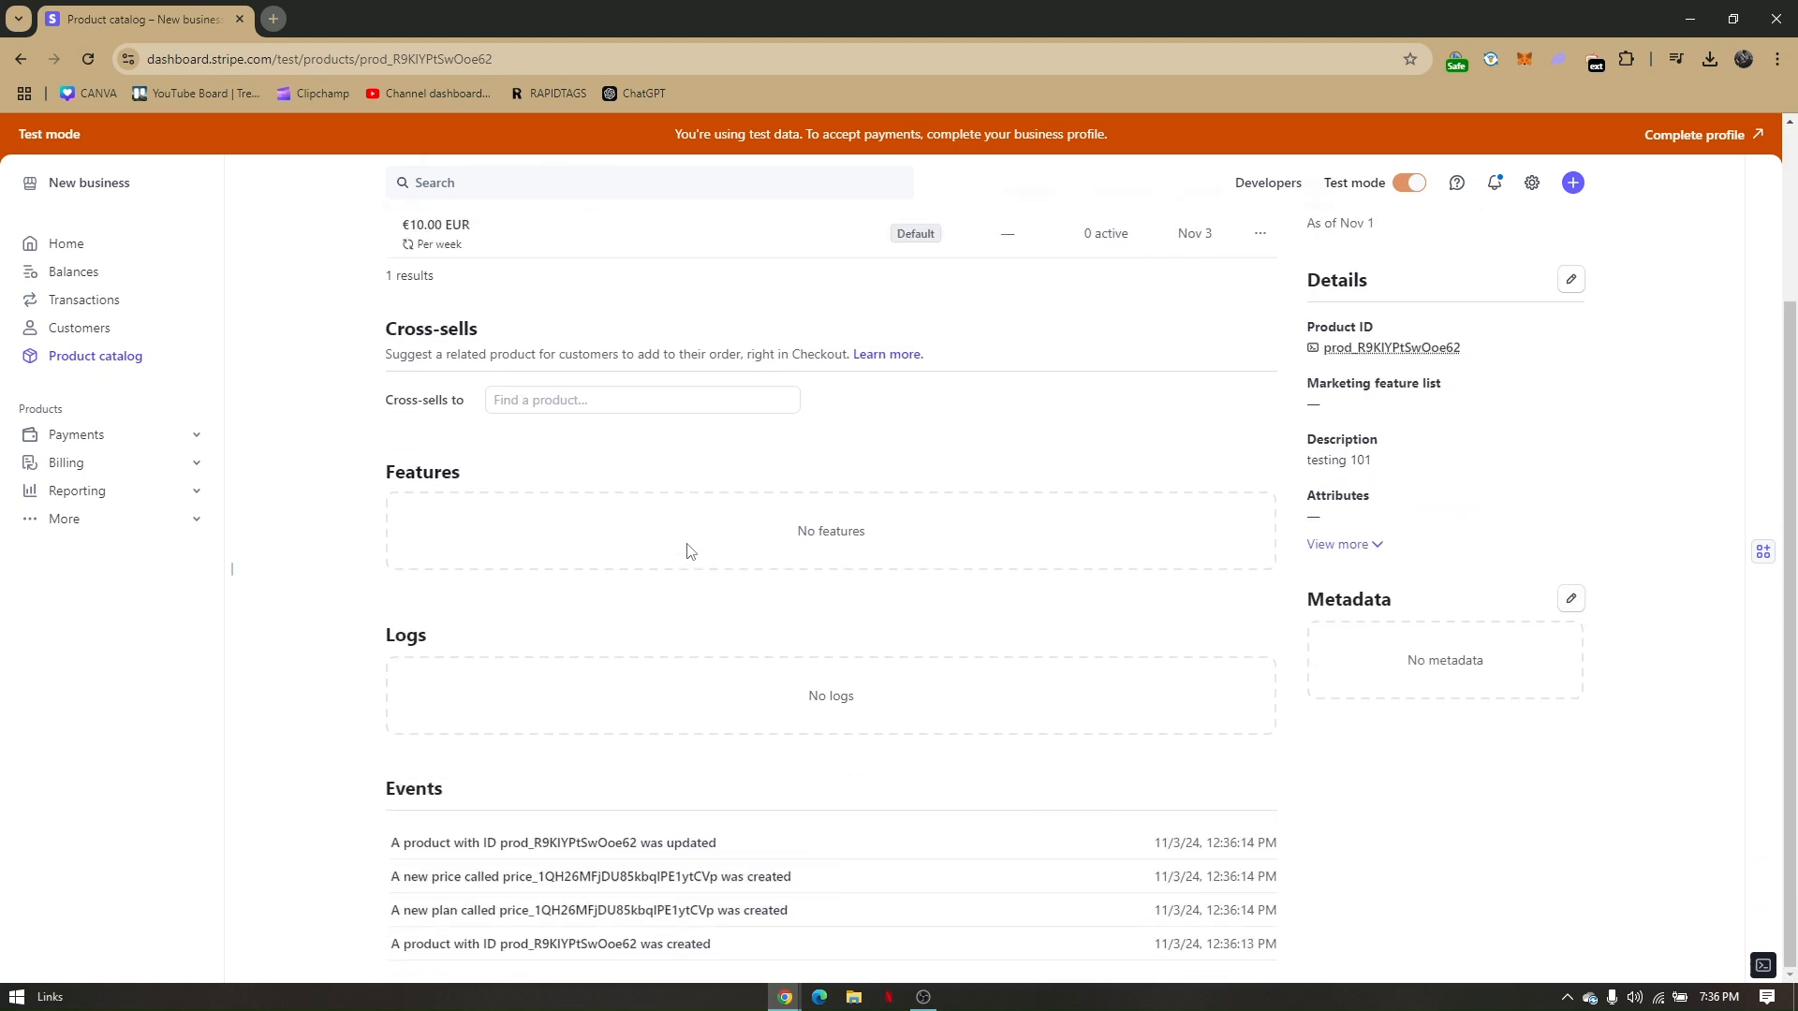
{"action": "scroll", "coordinate": [1128, 636], "scroll_direction": "up", "scroll_amount": 3}
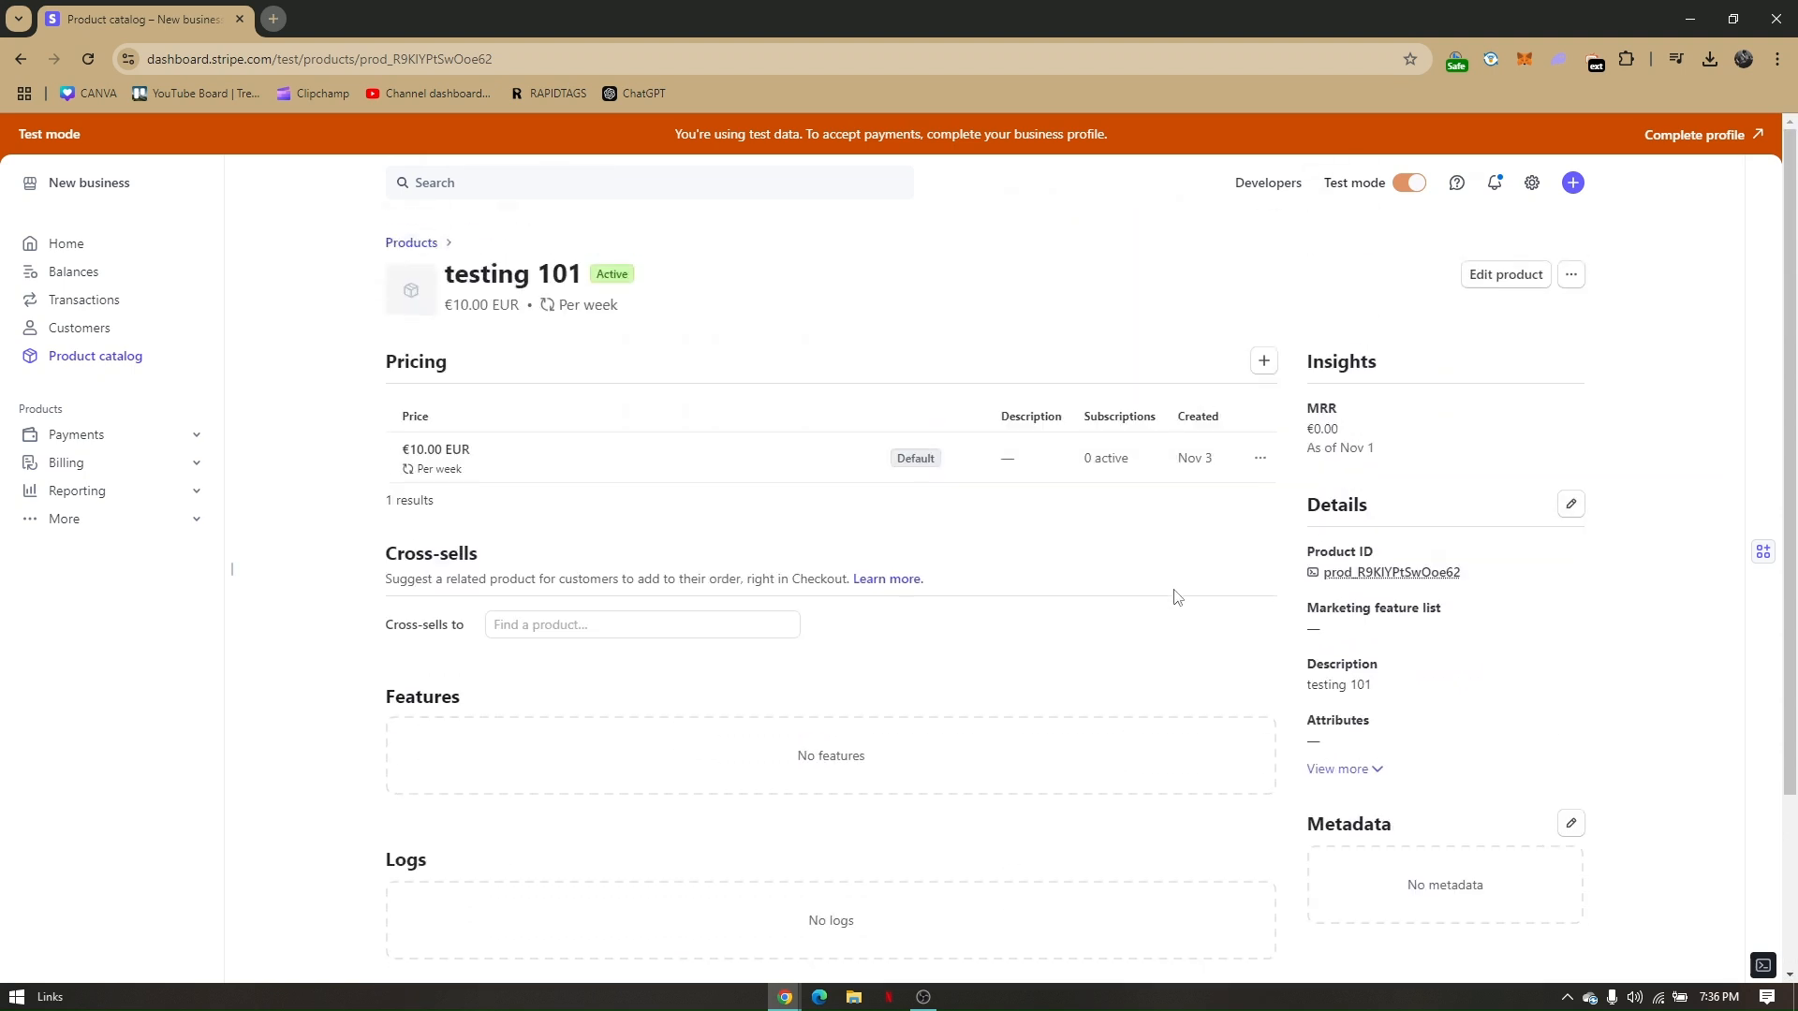